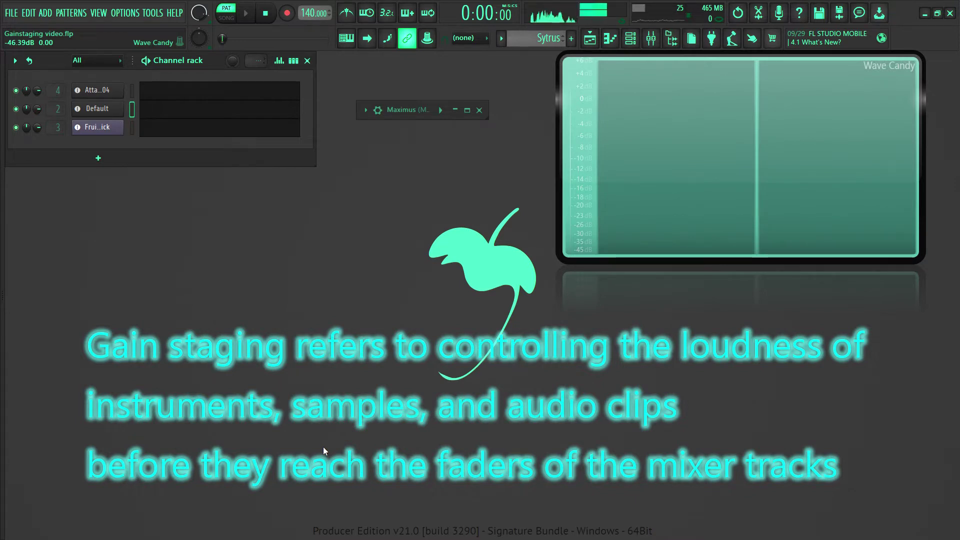
- Return the Attack Kick 04 mixer fader to 0.0 dB and show that kick's sampler settings
click(97, 90)
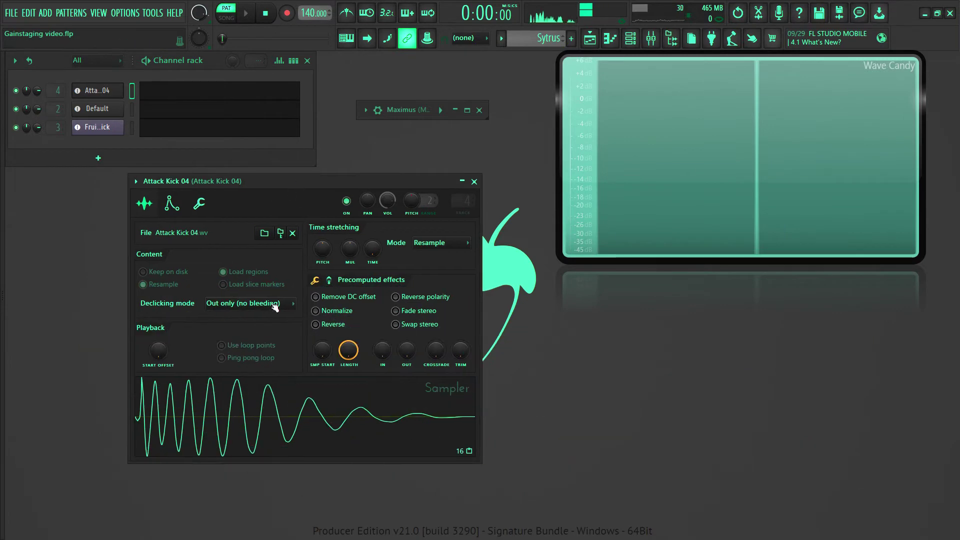
click(650, 37)
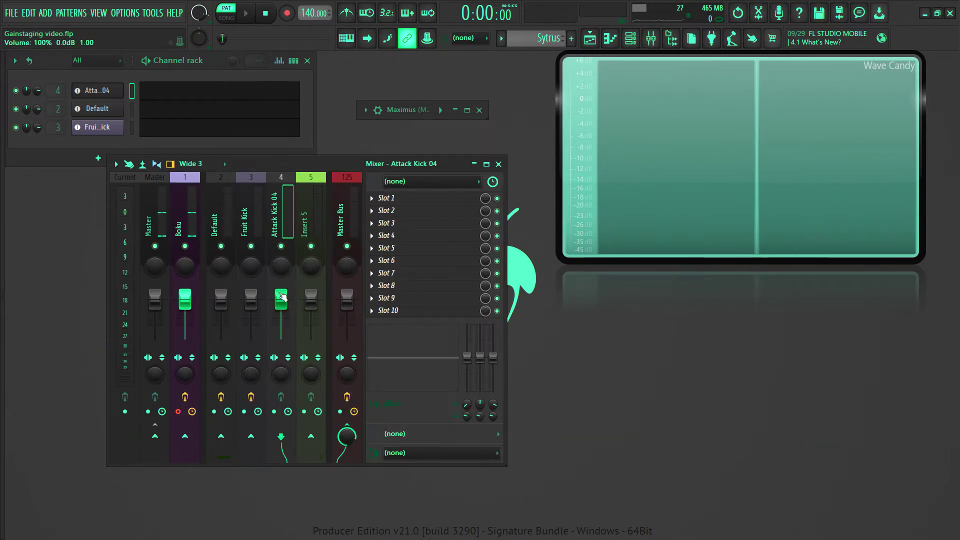
scroll(281, 299, down, 3)
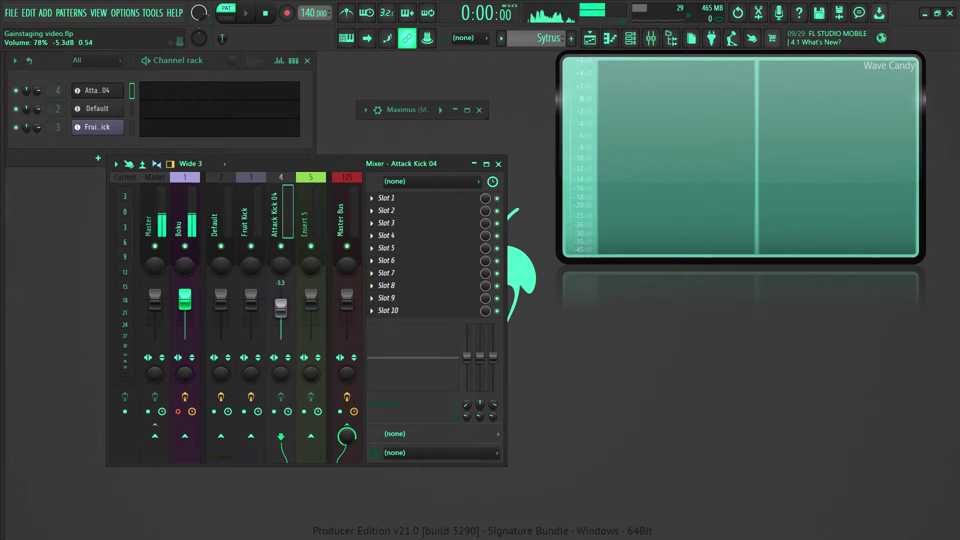
scroll(282, 302, up, 2)
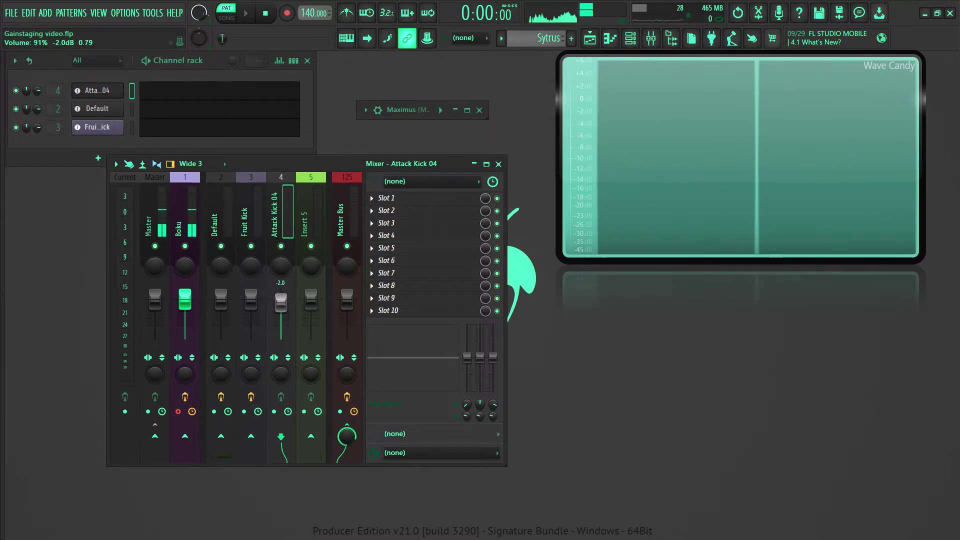
scroll(282, 305, up, 4)
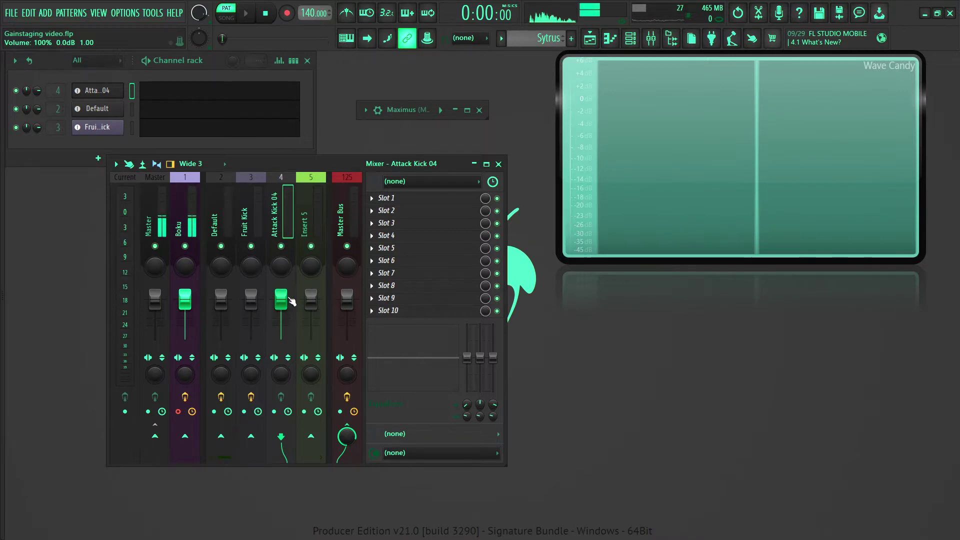
click(498, 164)
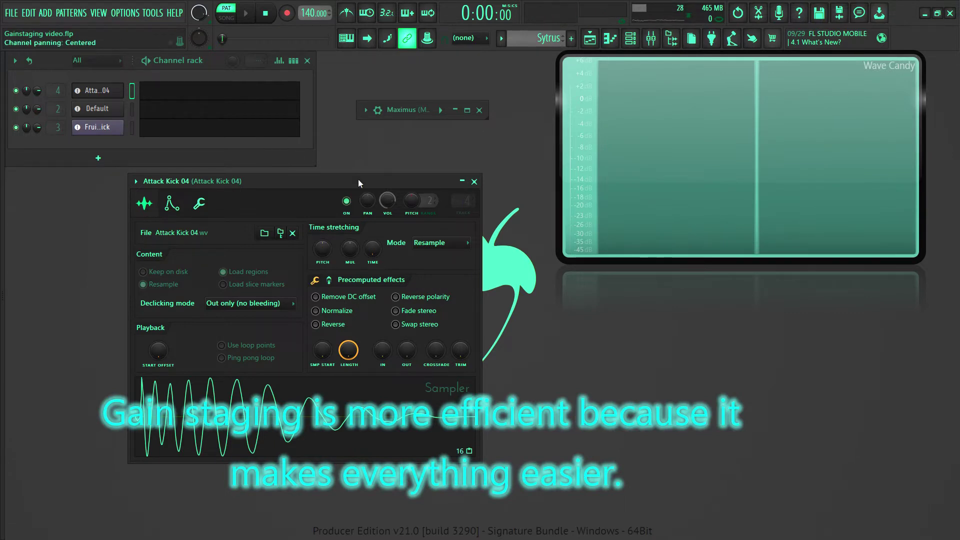
- Nudge the sampler window left and locate Attack Kick 04 in the browser's Kicks folder
drag(356, 179, 348, 179)
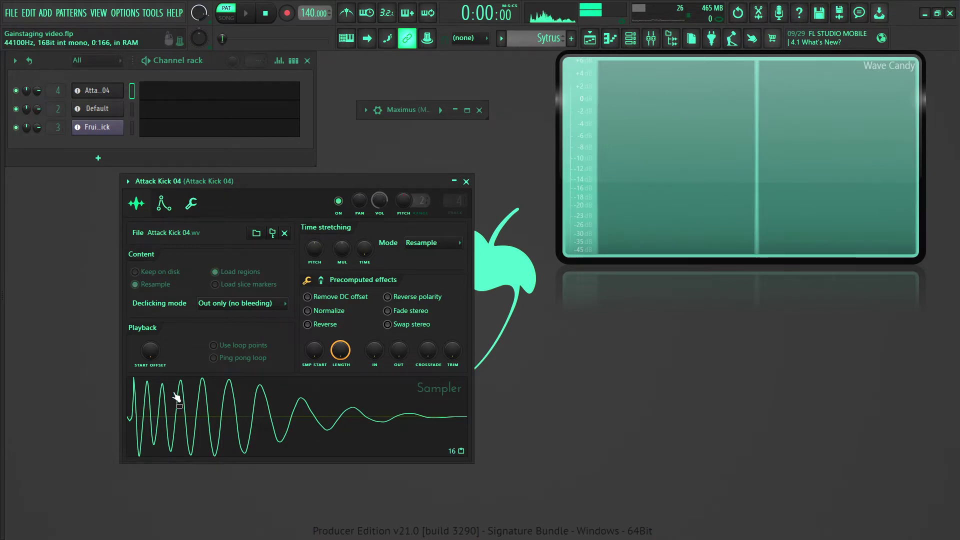
key(alt+F8)
- Hide the browser, briefly reopen and close the mixer, and expand the Maximus master limiter
click(68, 251)
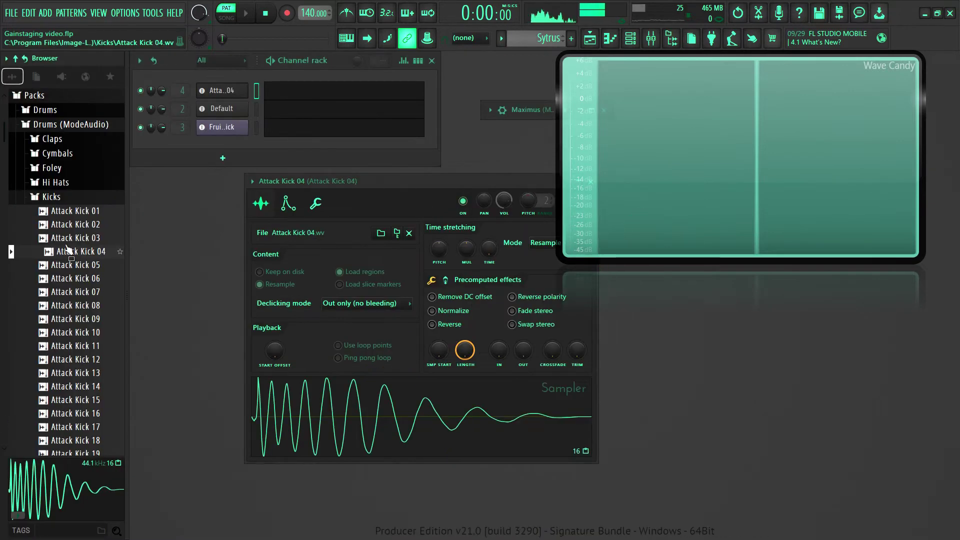
key(alt+F8)
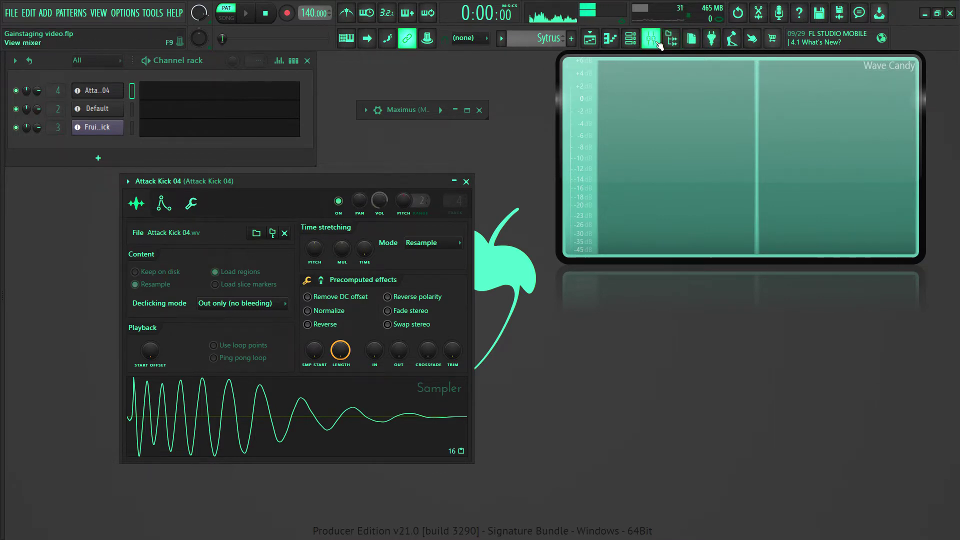
key(F9)
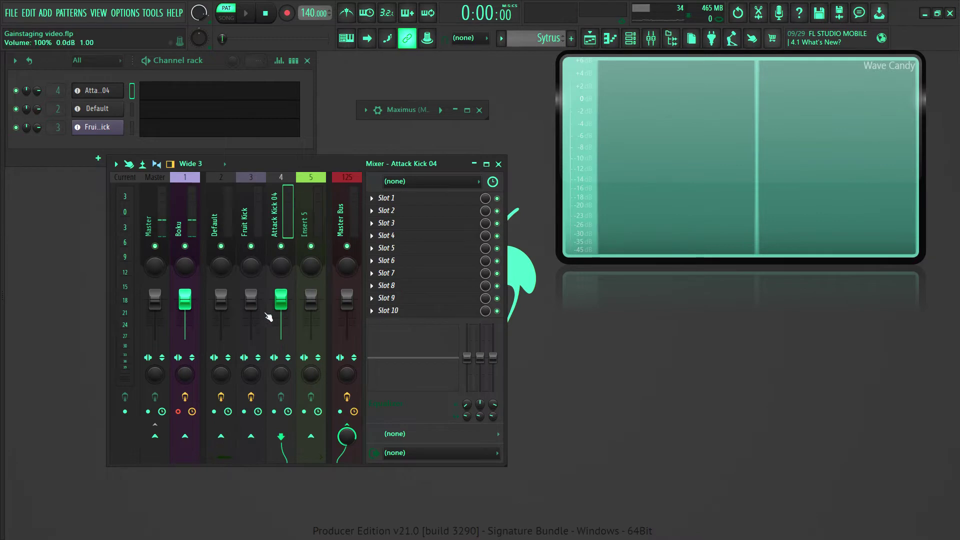
click(498, 164)
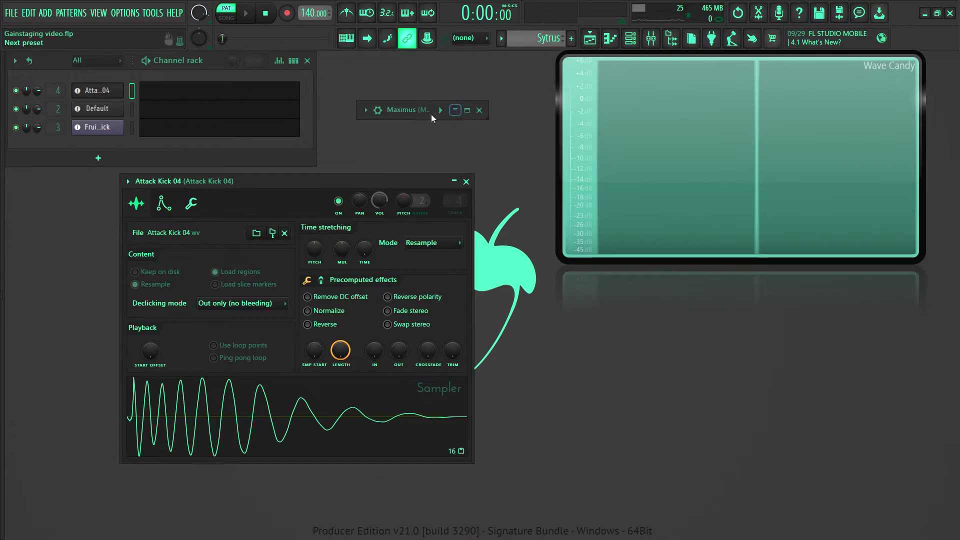
click(457, 110)
- Move Maximus to the lower right, preview kick notes, and turn the kick volume down to about -10 dB
drag(357, 109, 774, 276)
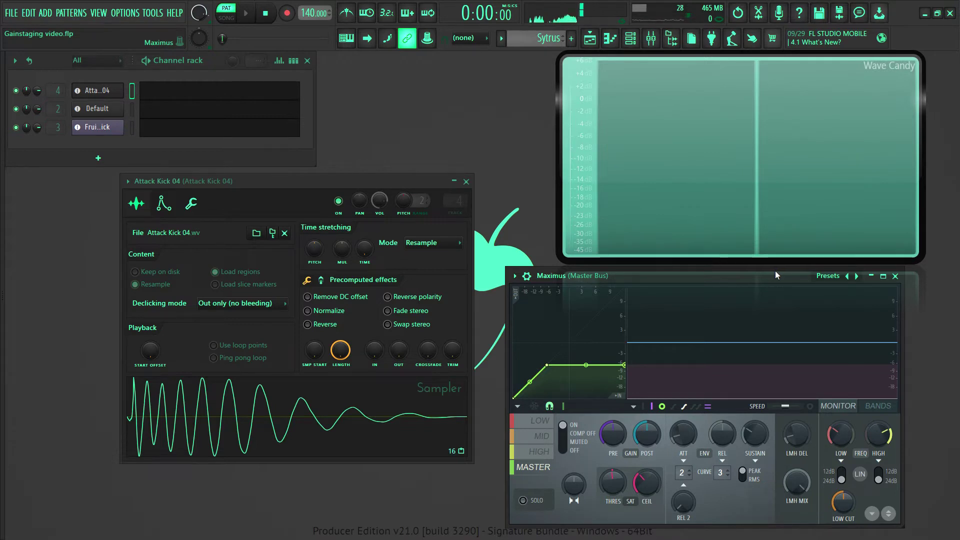
key(v)
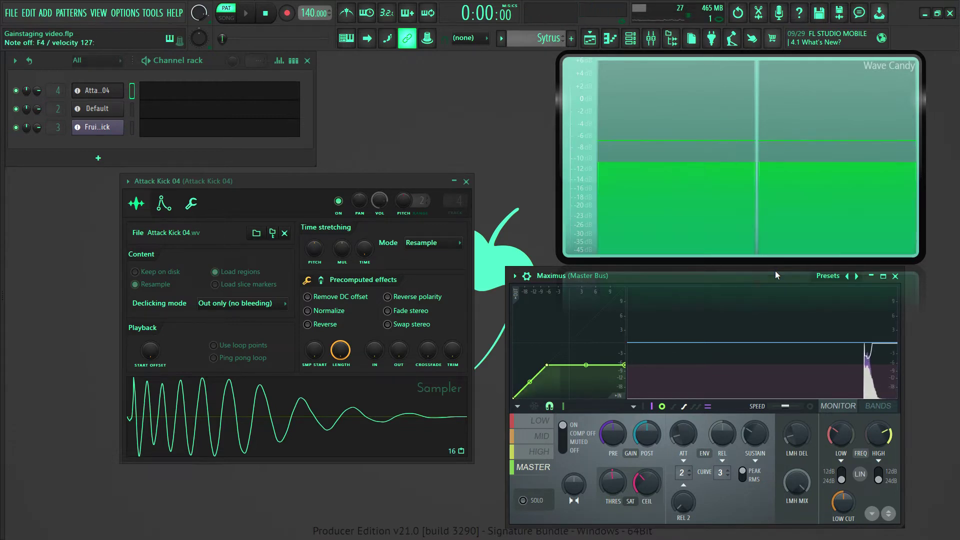
key(h)
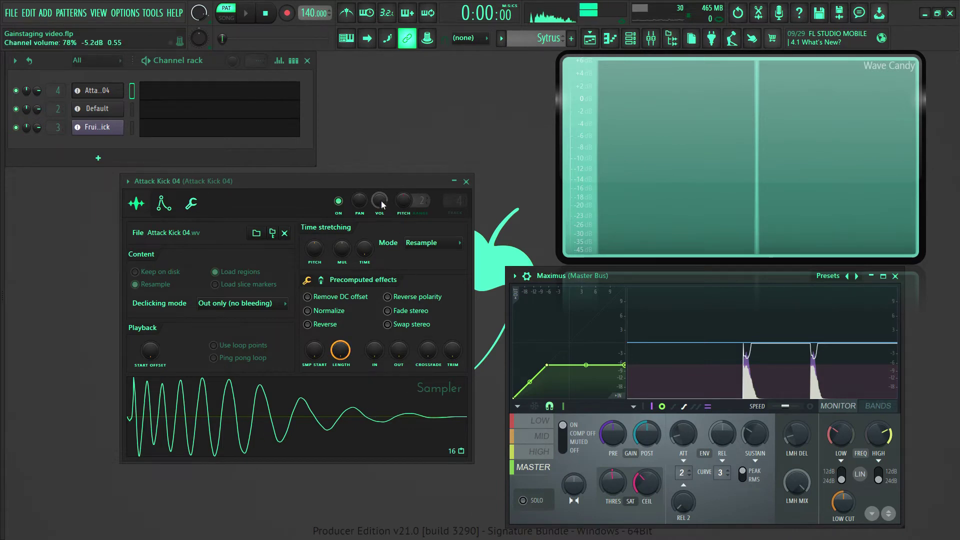
drag(381, 204, 381, 235)
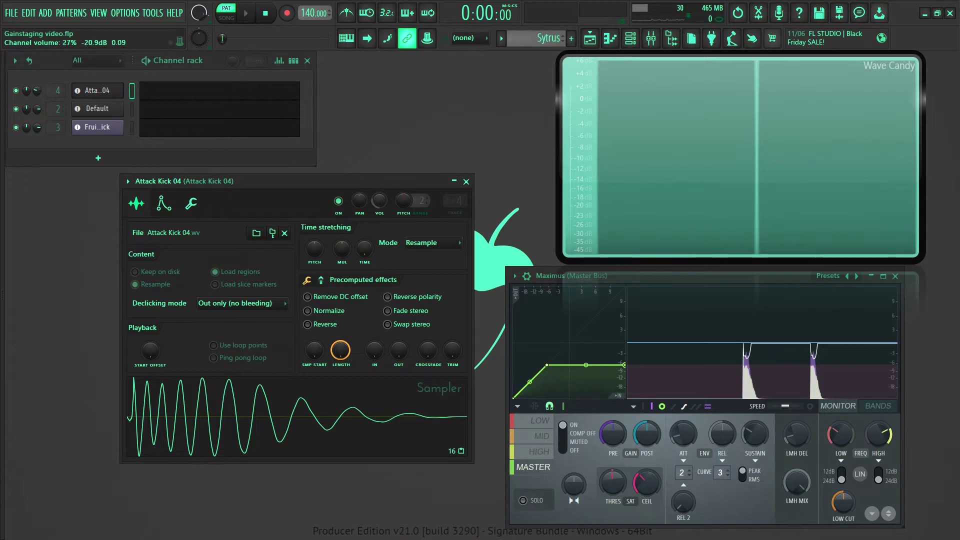
- Open and close the mixer, then collapse the Maximus window
click(651, 39)
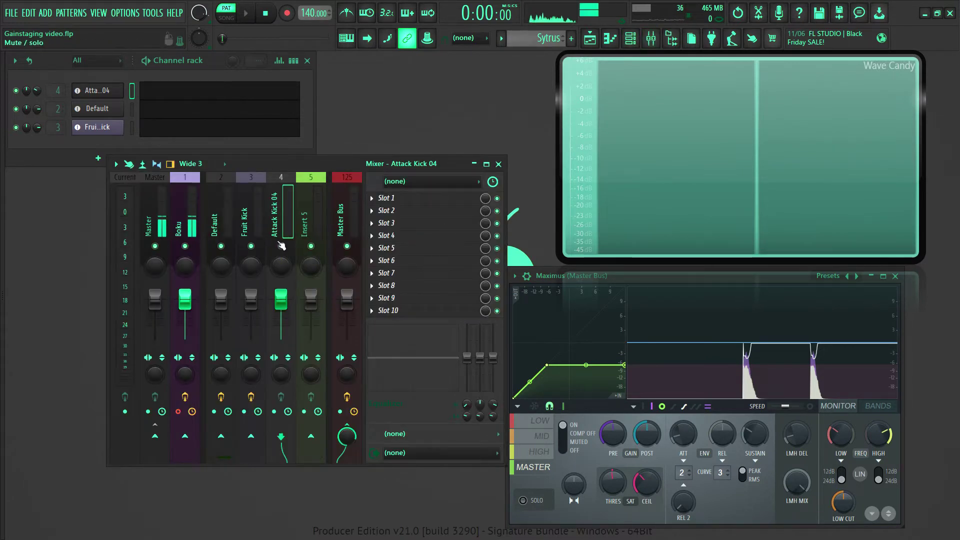
click(498, 163)
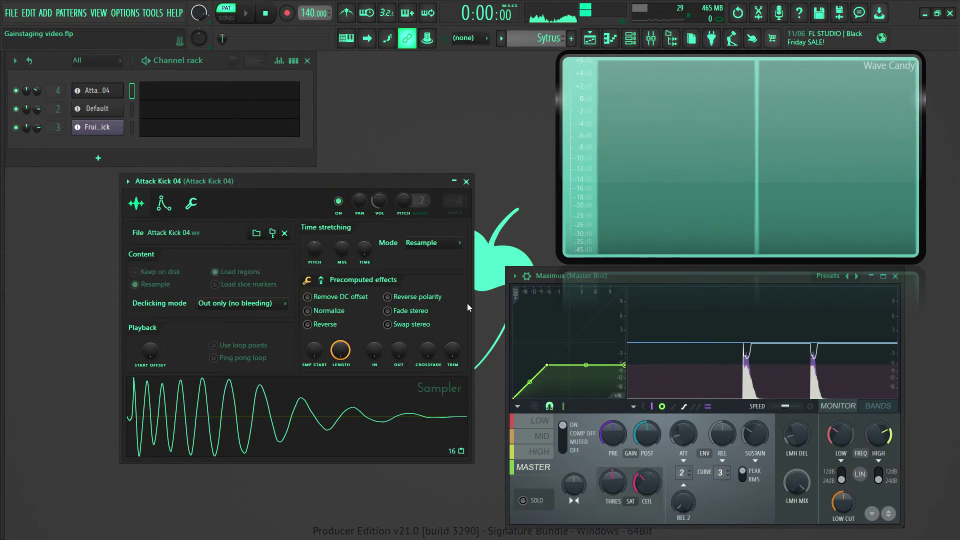
click(871, 276)
- Switch to the Default channel's Sytrus synth and open the mixer on its track
click(397, 202)
key(Down)
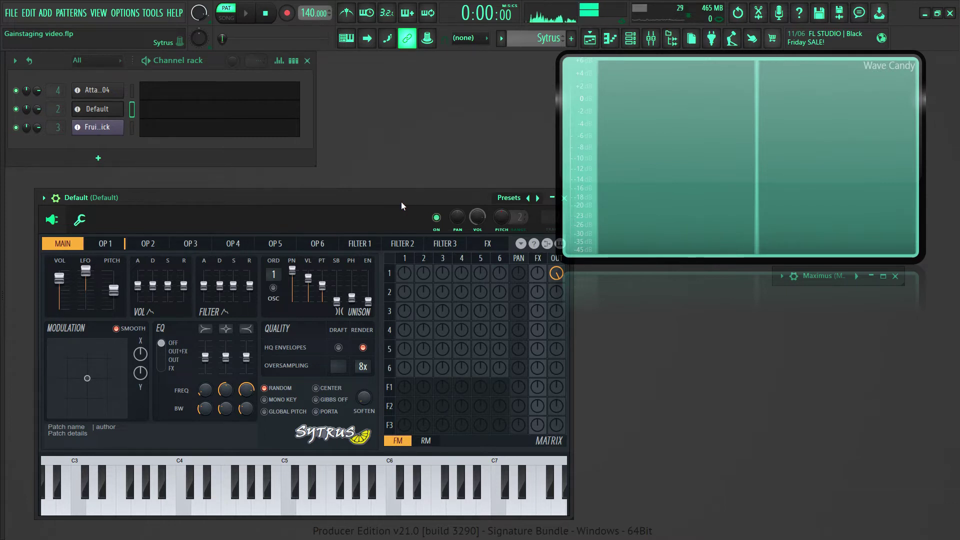
click(650, 38)
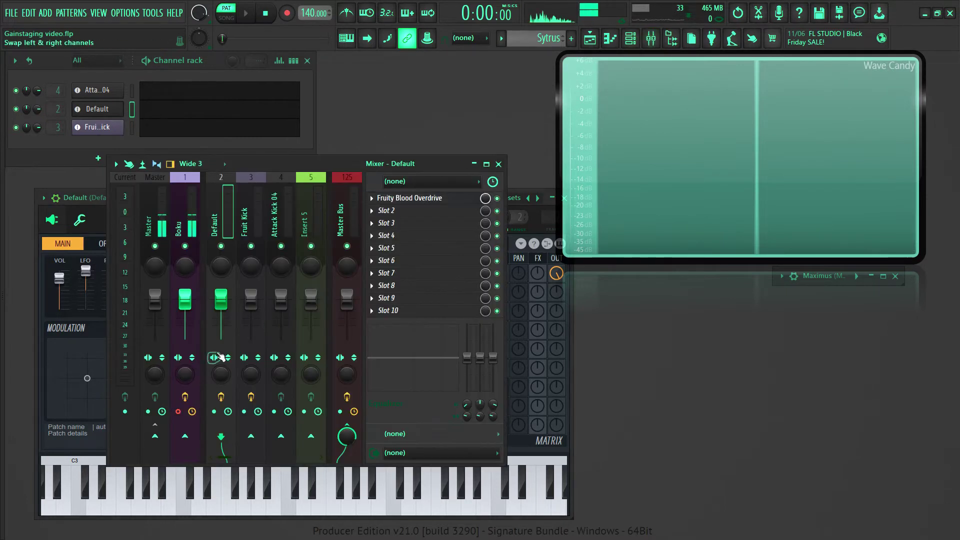
- Open Fruity Blood Overdrive from the Default insert's slot 1, close the mixer, and move the effect window up
click(248, 226)
click(230, 223)
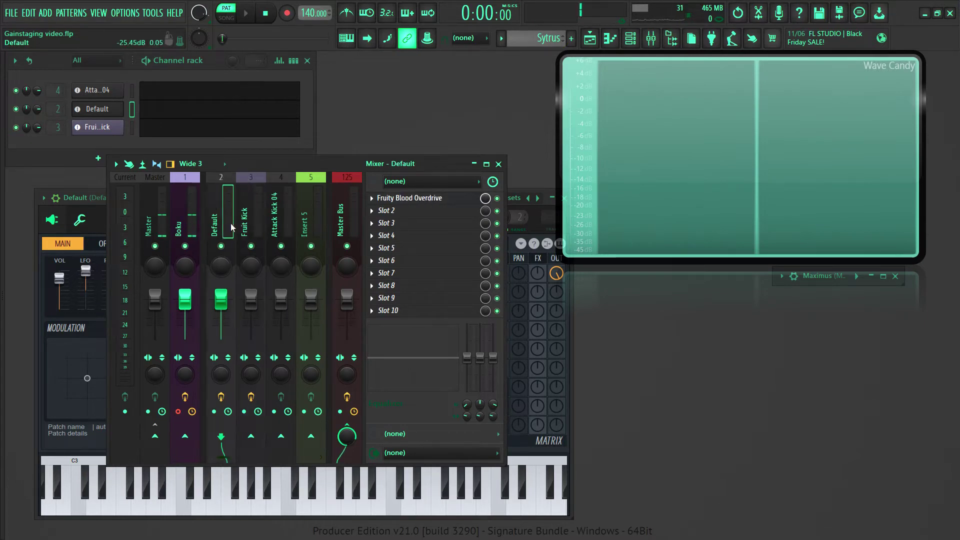
click(409, 198)
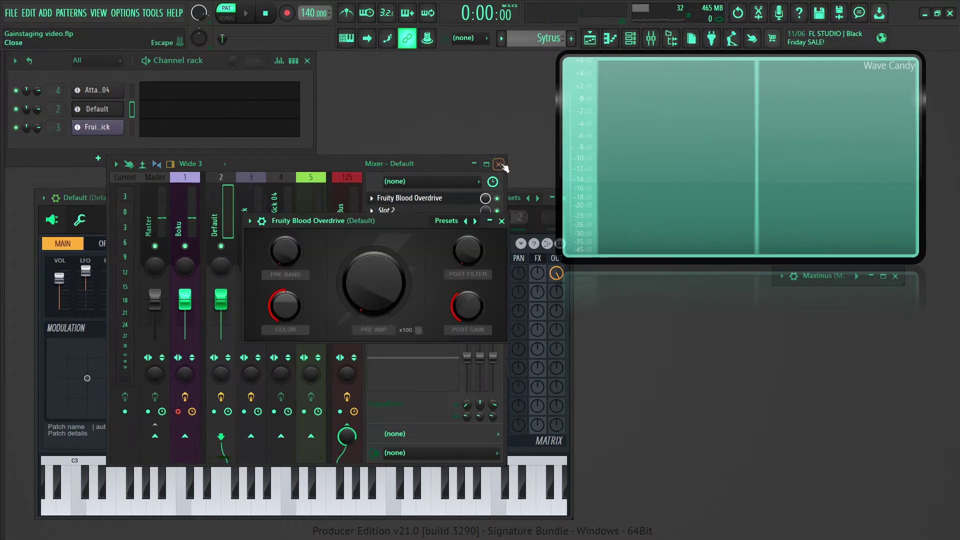
click(495, 159)
click(499, 164)
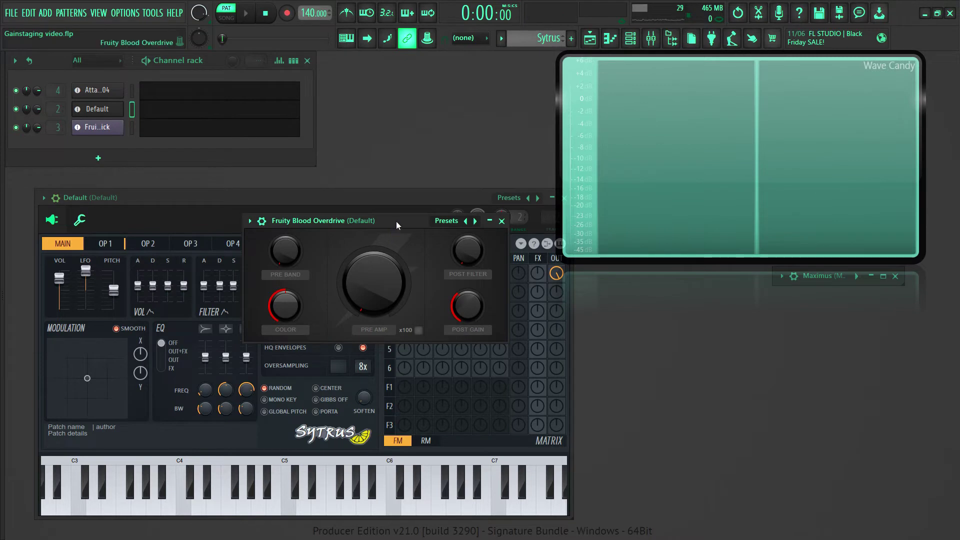
drag(396, 221, 403, 113)
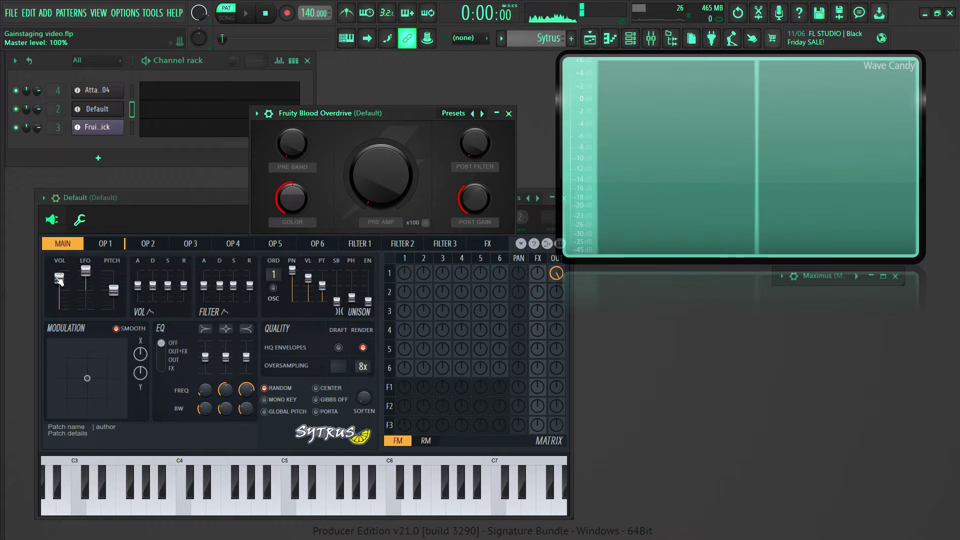
- Lower the Sytrus main volume, reposition the overdrive window, and raise its pre amp to about 0.27
drag(59, 279, 59, 290)
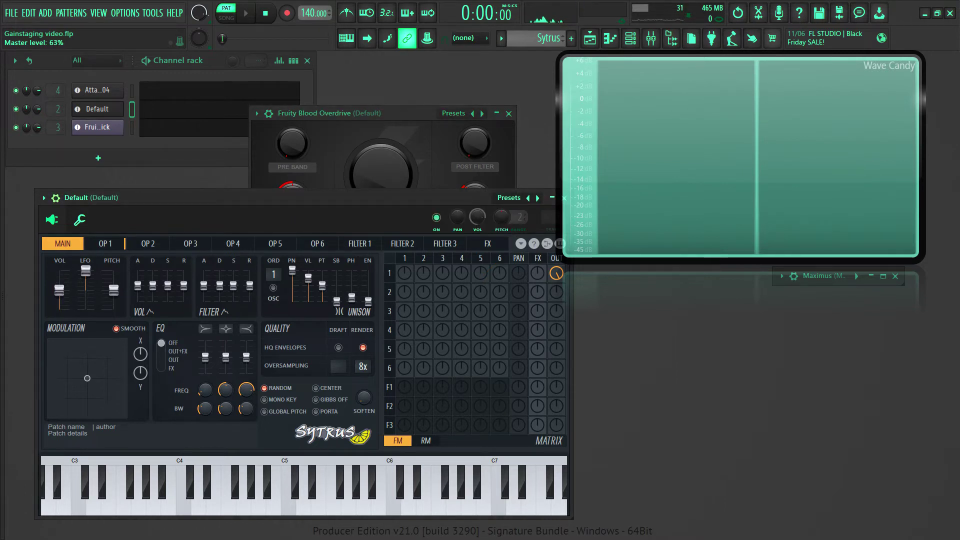
drag(360, 119, 296, 91)
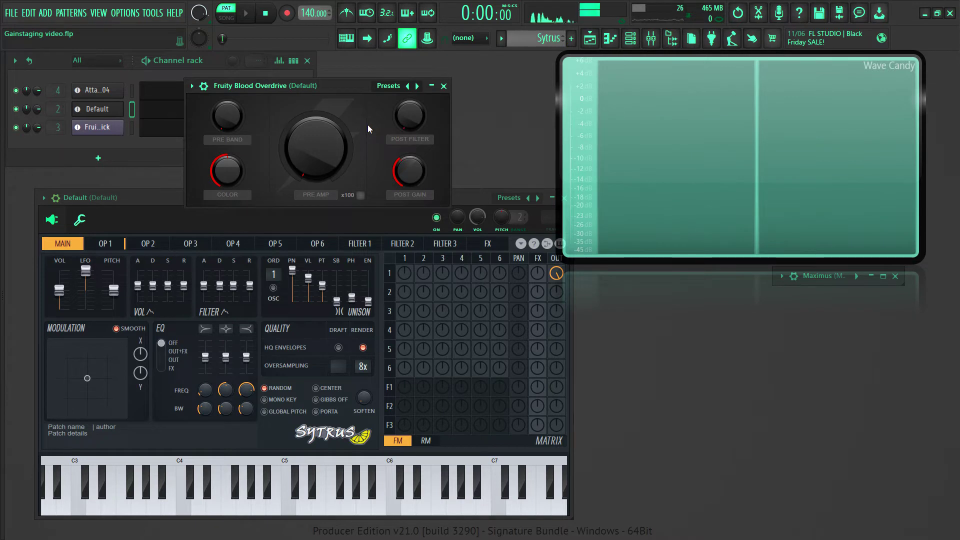
drag(359, 89, 367, 88)
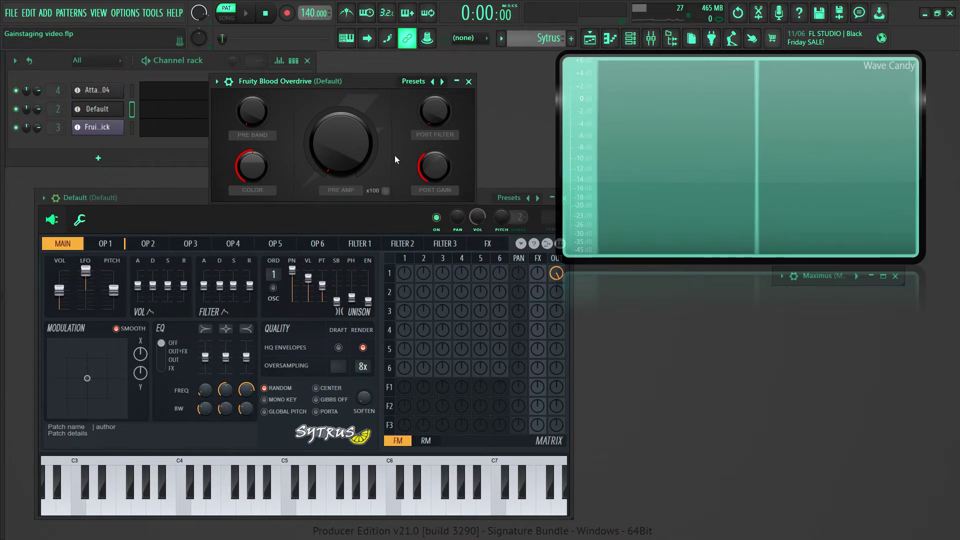
mouse_move(353, 155)
mouse_down()
mouse_move(353, 126)
mouse_move(352, 155)
mouse_up()
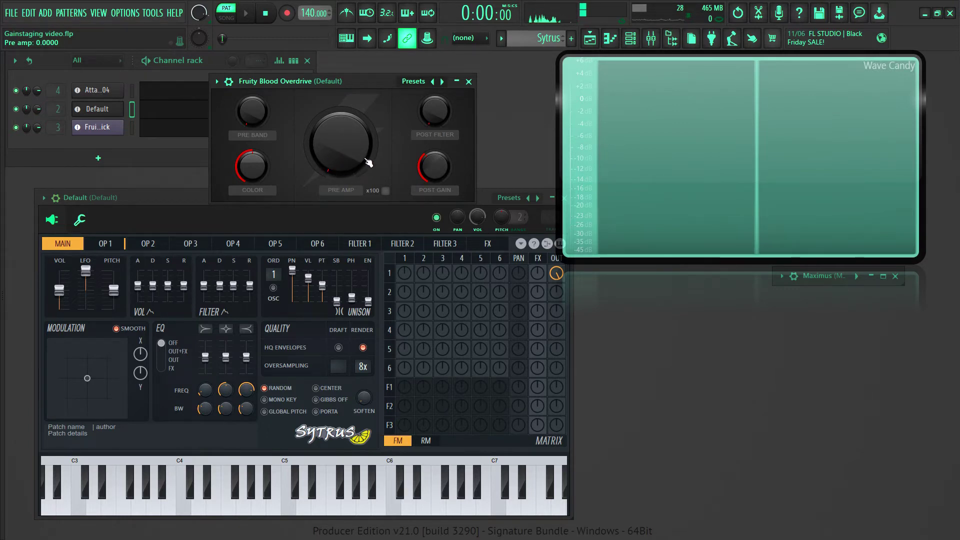
click(131, 92)
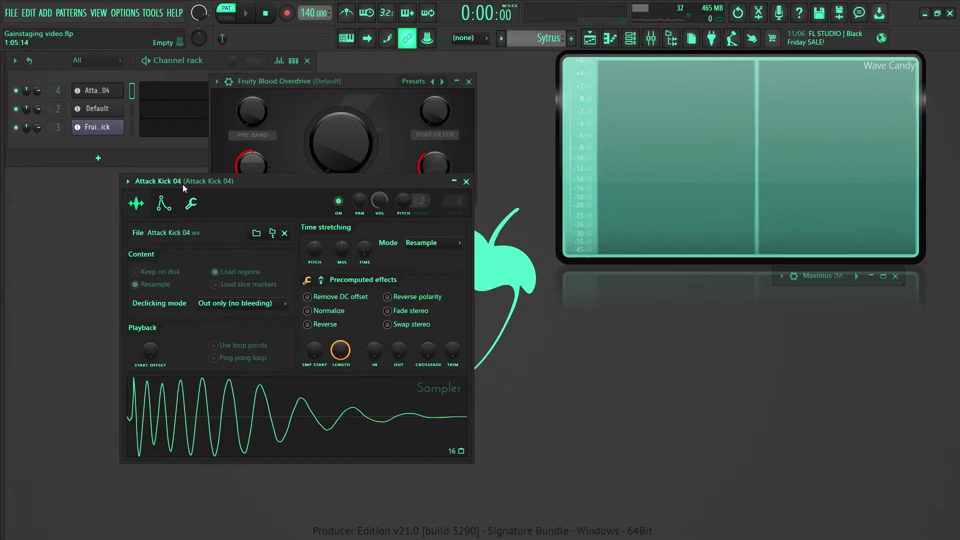
- Shift the Attack Kick 04 sampler window left and set the overdrive pre amp to about 0.22
drag(190, 184, 179, 185)
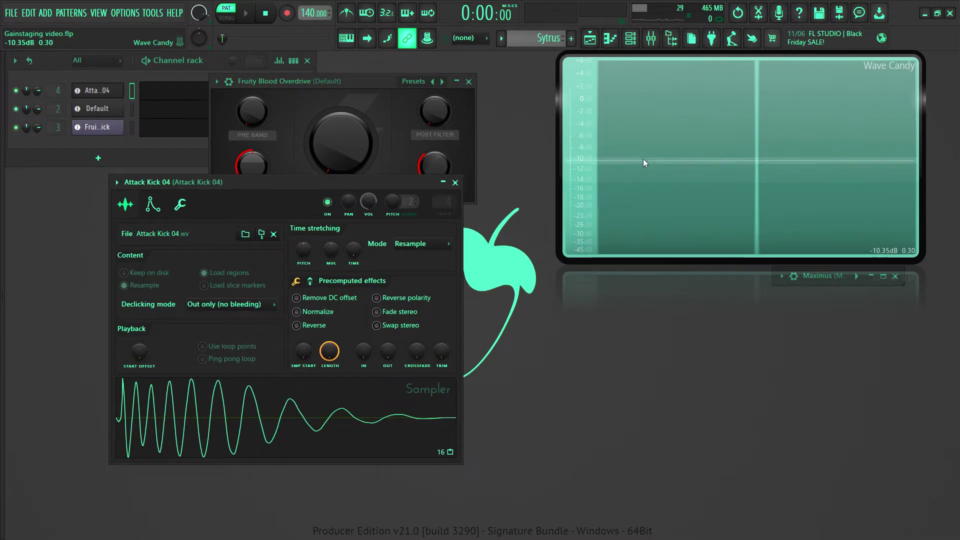
drag(340, 145, 384, 168)
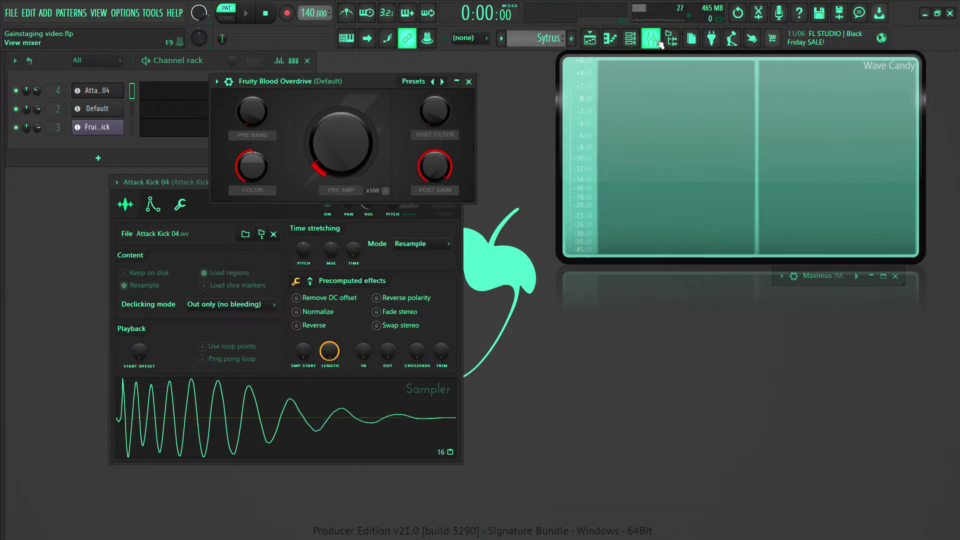
click(651, 38)
- Expand the mixer to show all inserts and dismiss the floating Wave Candy display
click(486, 164)
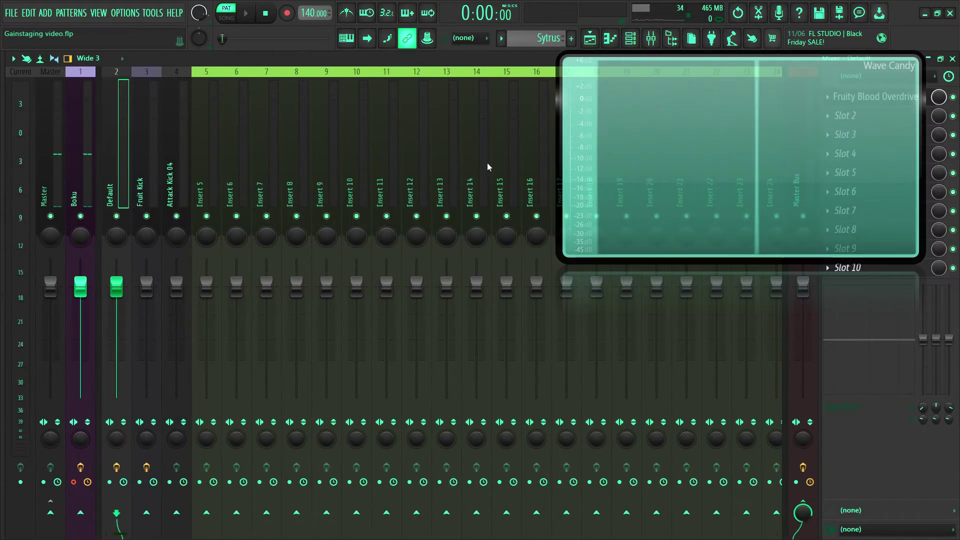
click(820, 186)
click(840, 190)
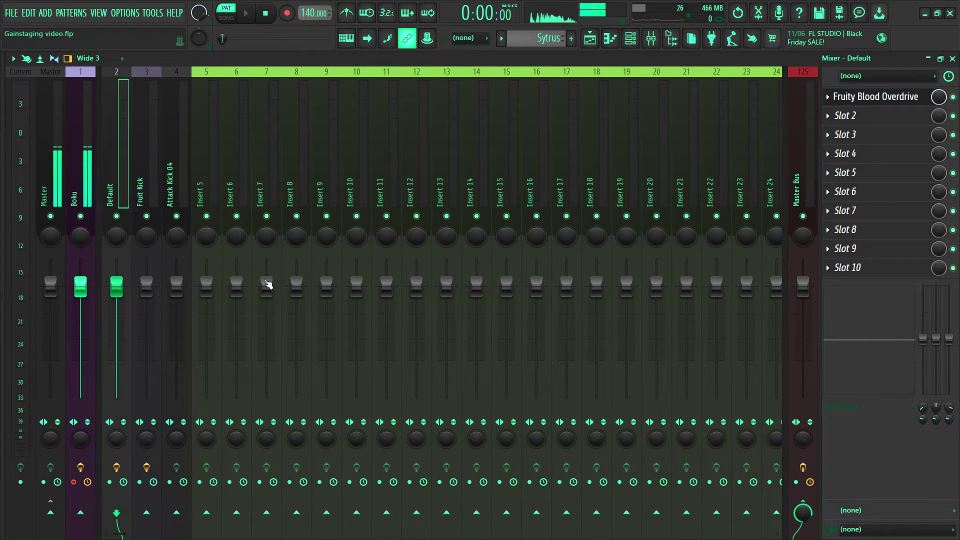
- Try Insert 7 at -10.9 and -1.2 dB, reset it to 0 dB, then shrink the mixer
mouse_move(268, 284)
mouse_down()
mouse_move(267, 363)
mouse_move(267, 300)
mouse_up()
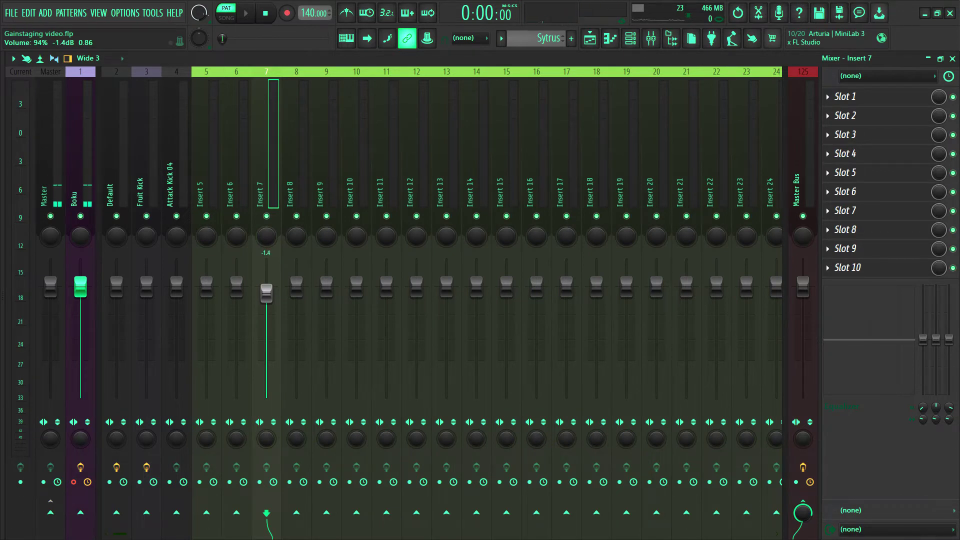
drag(269, 299, 267, 343)
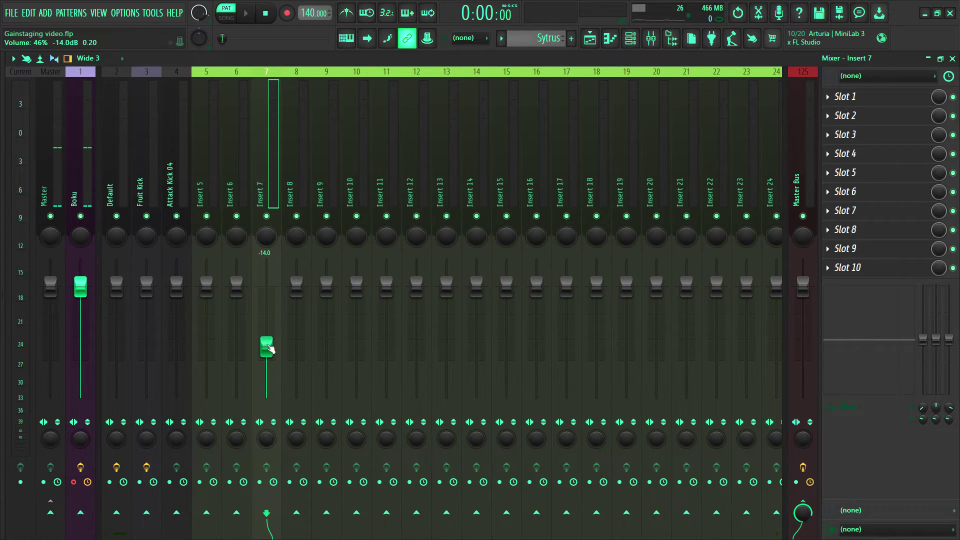
alt+click(268, 347)
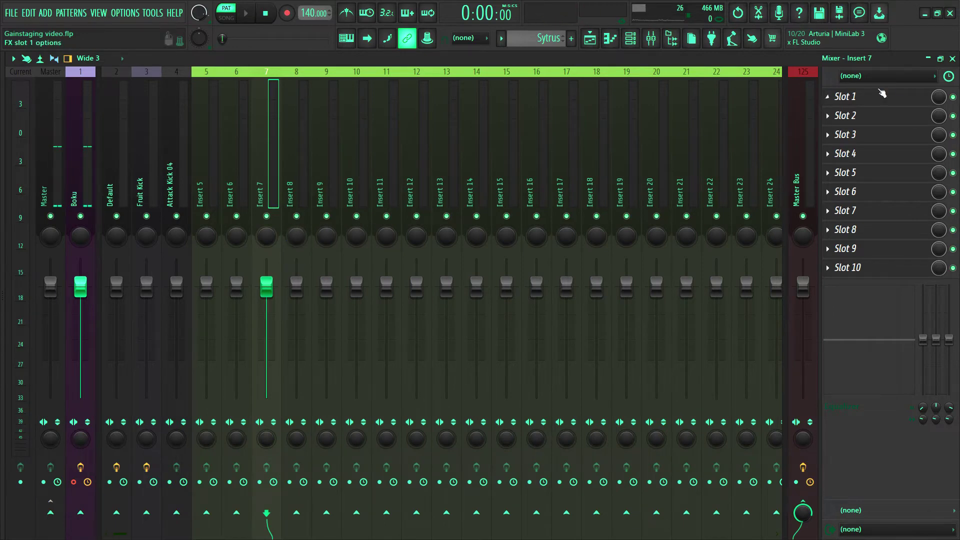
click(940, 58)
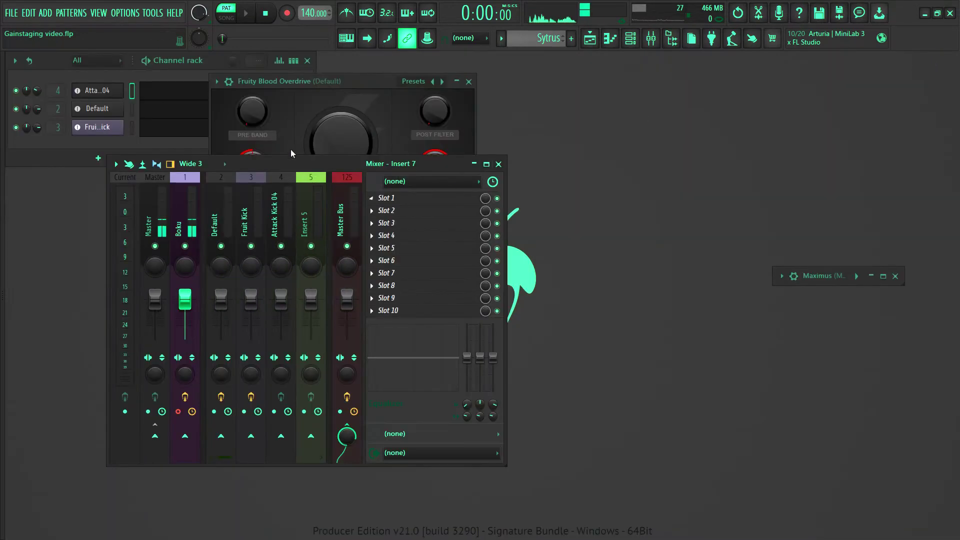
- Close the Fruity Blood Overdrive window, the mixer, and the Attack Kick 04 sampler settings
click(361, 79)
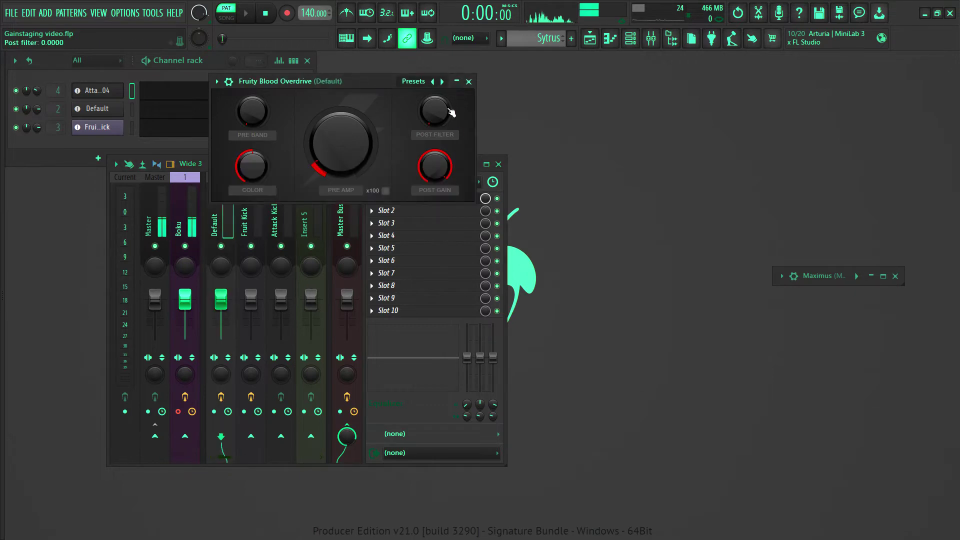
click(469, 81)
click(499, 165)
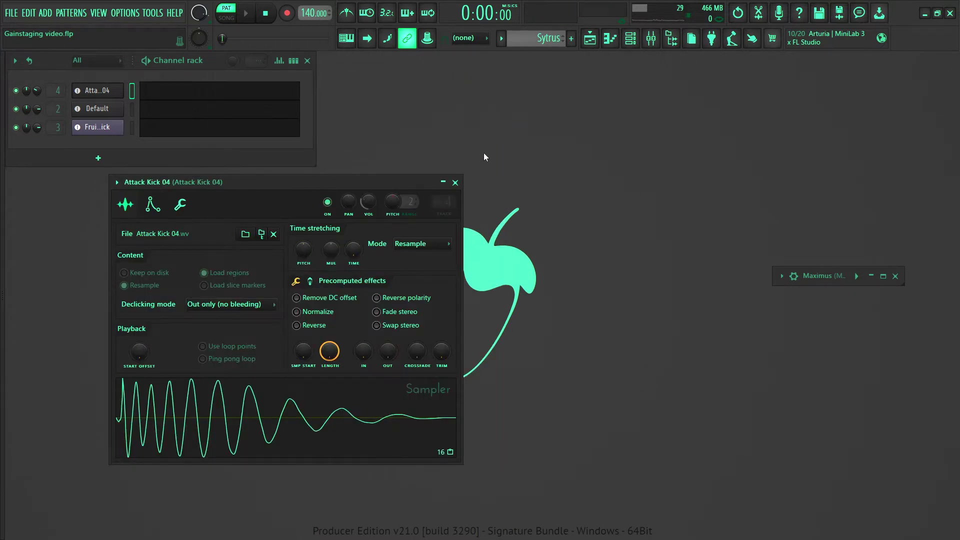
click(455, 182)
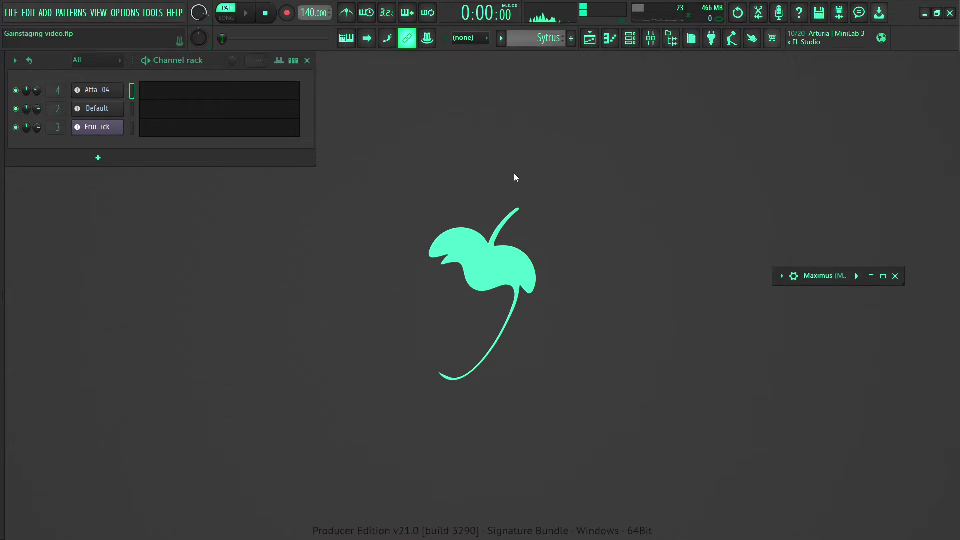
- Reopen the mixer and select the Fruit Kick insert
click(651, 39)
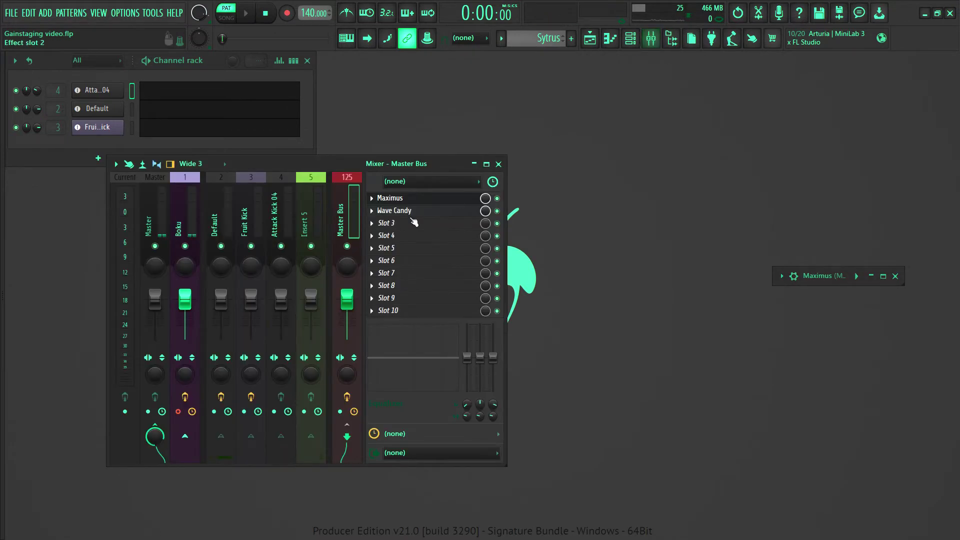
click(278, 219)
click(252, 218)
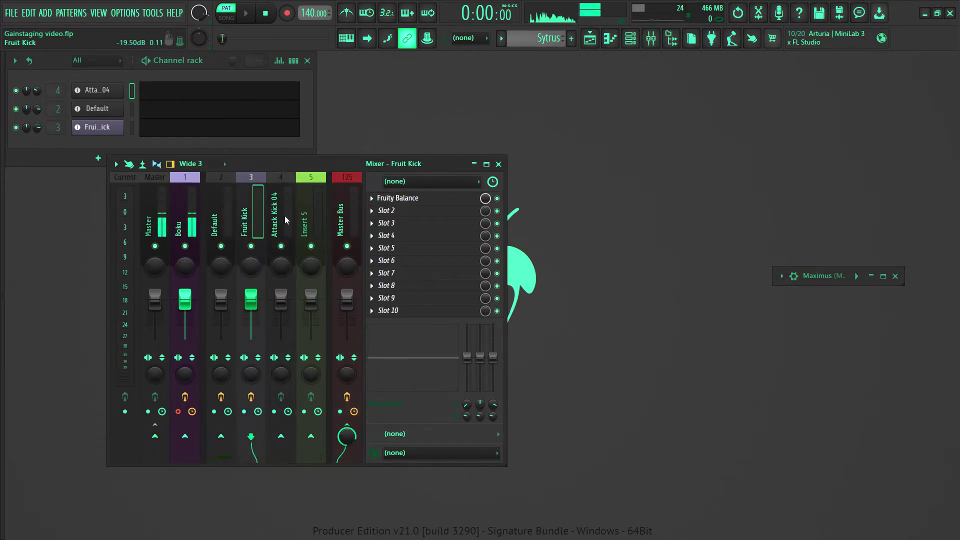
- Open the Fruit Kick insert's Fruity Balance window, centre it on screen, and close the mixer
click(426, 198)
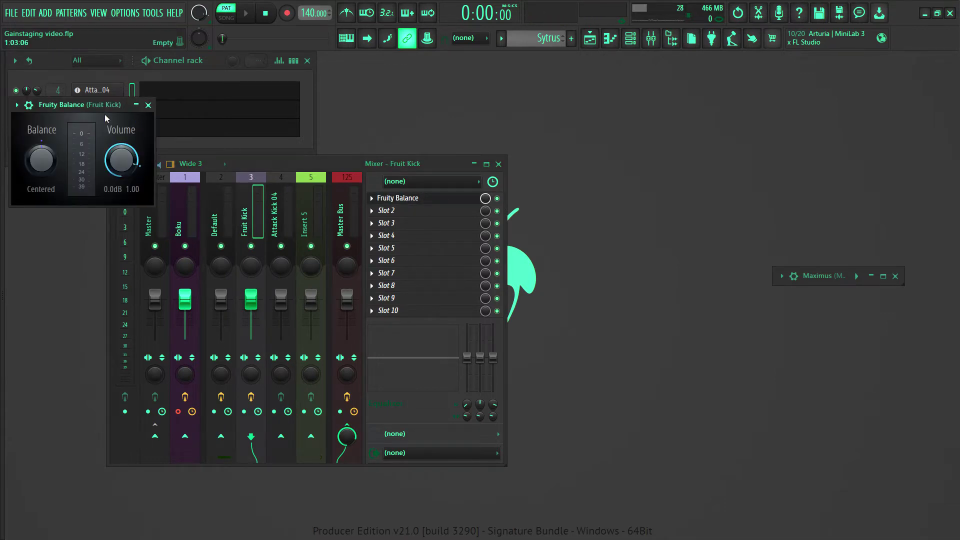
drag(105, 118, 385, 148)
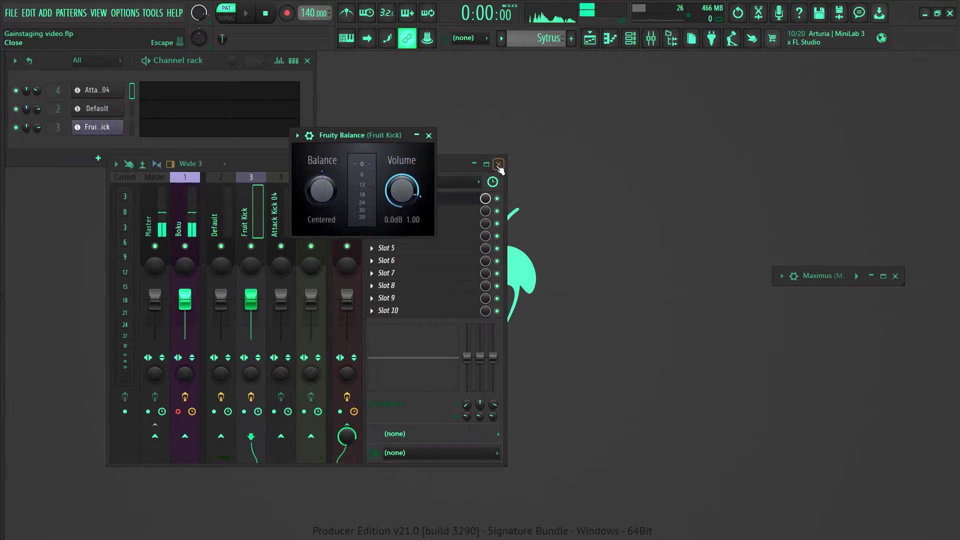
click(498, 164)
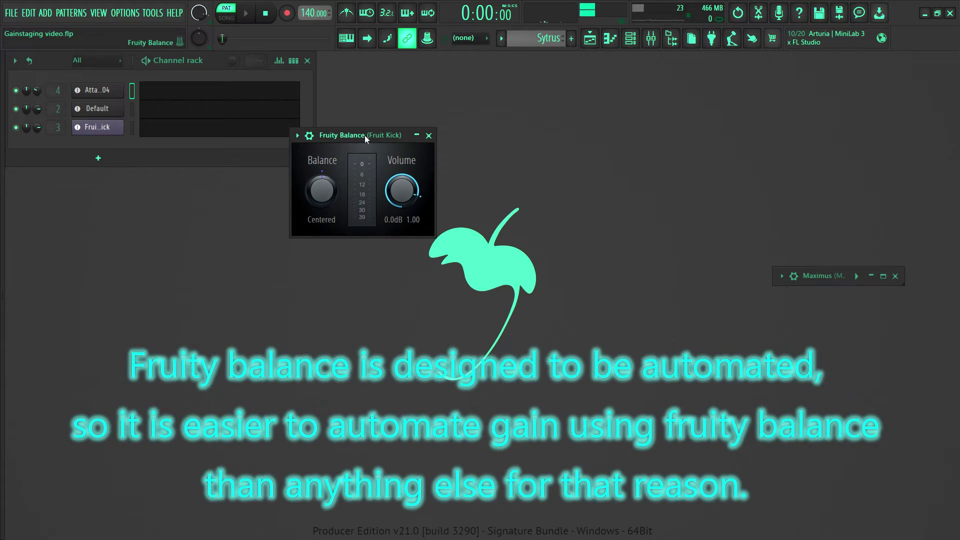
drag(364, 135, 376, 161)
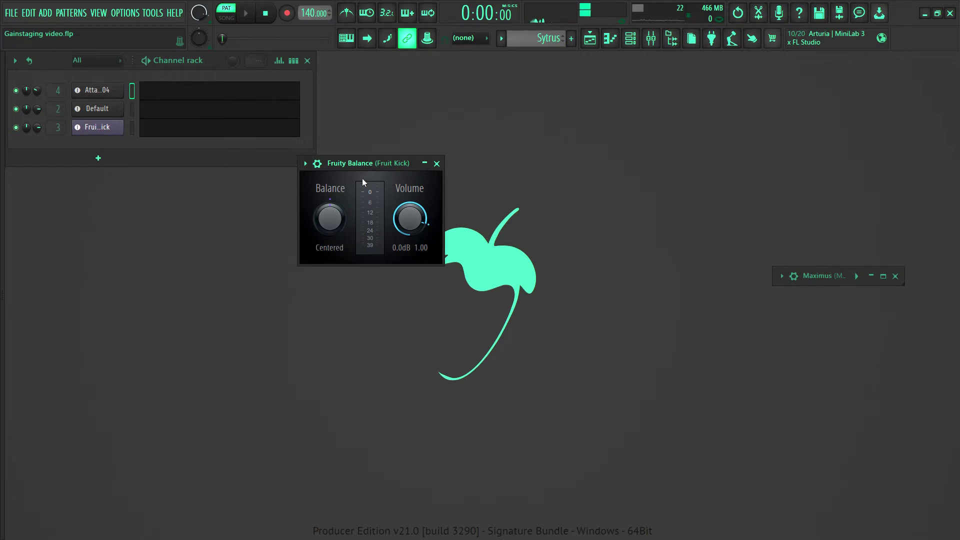
- Create a Volume automation clip from Fruity Balance and inspect it in the Playlist
right_click(409, 213)
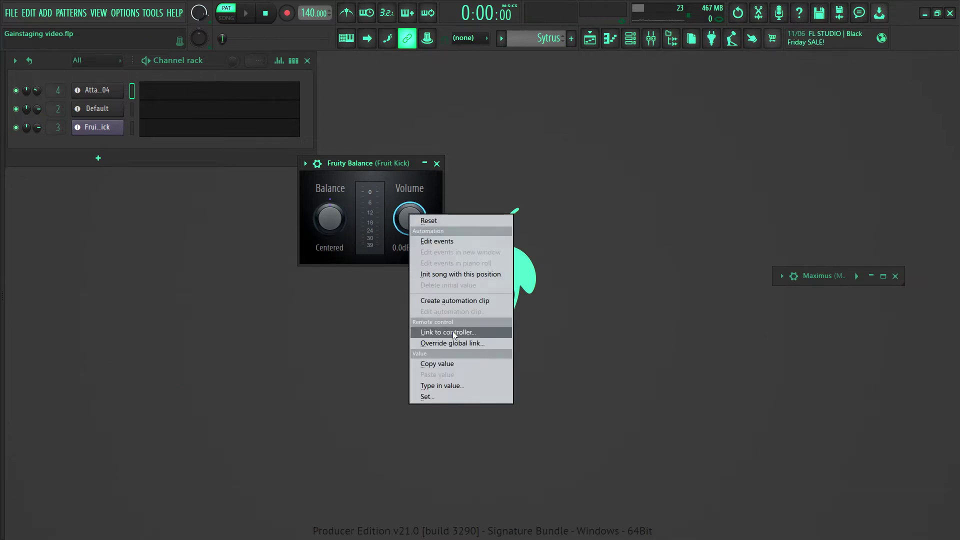
click(464, 300)
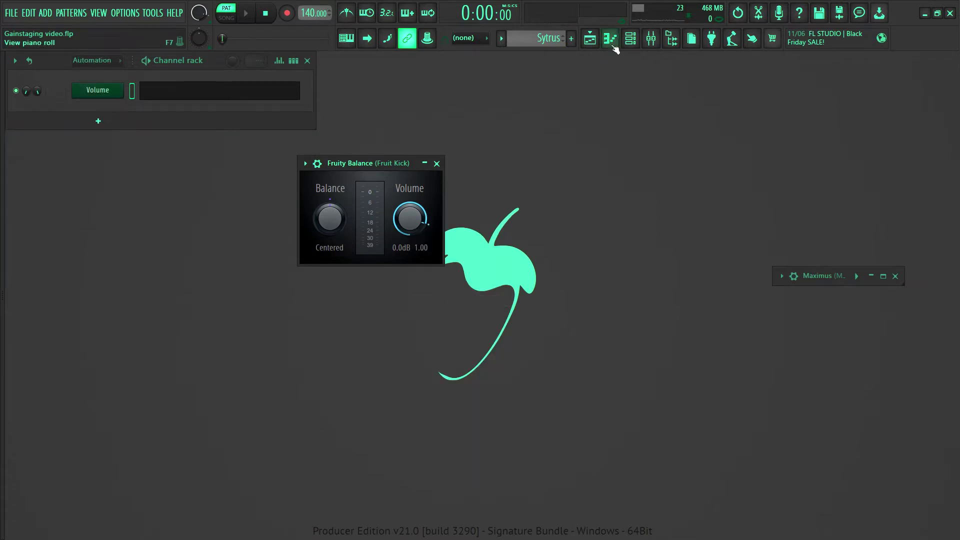
click(590, 38)
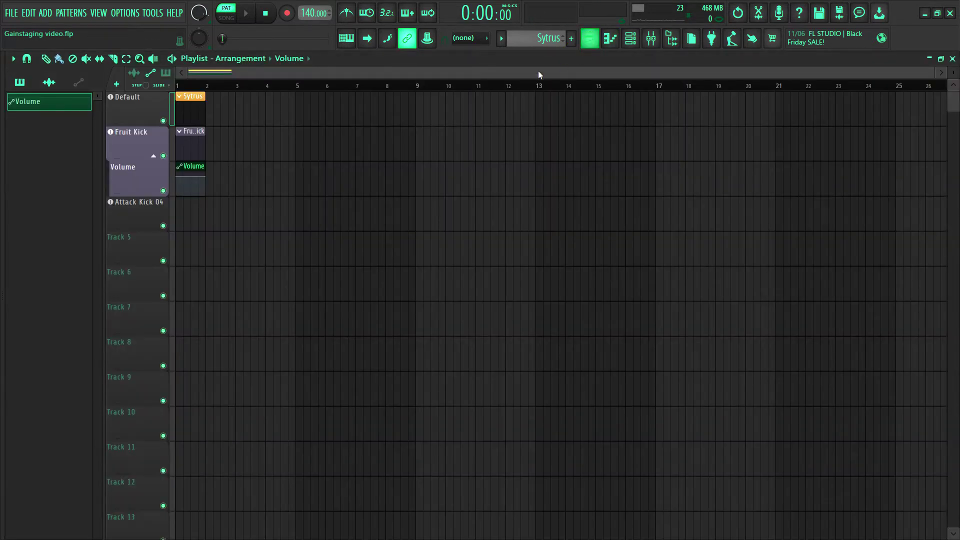
double_click(192, 170)
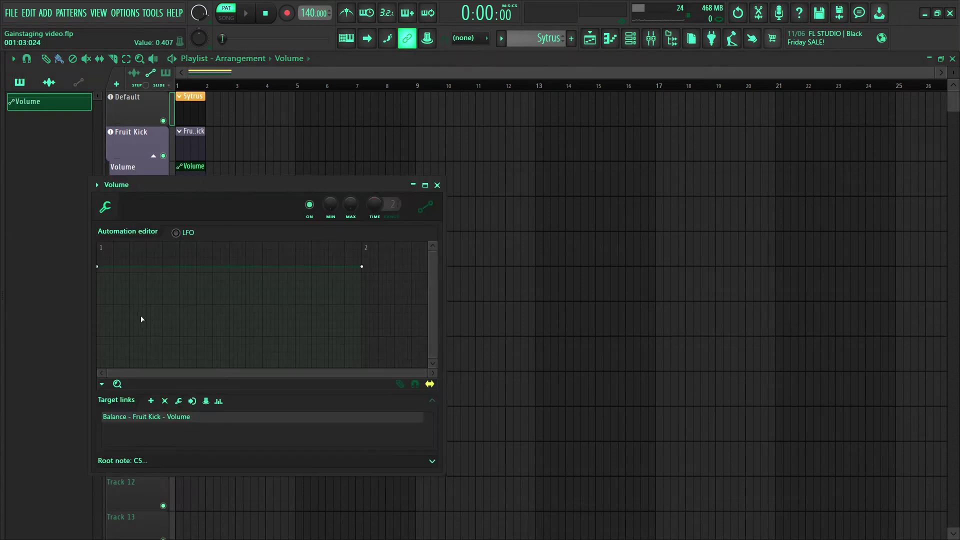
click(437, 185)
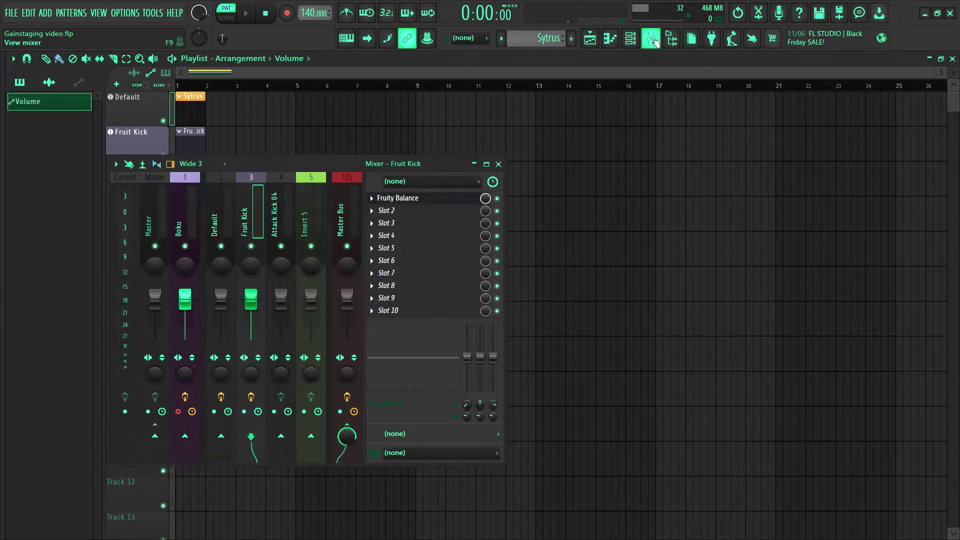
- Load Fruity Peak Controller into Slot 2 of the Fruit Kick insert and close the mixer
click(642, 46)
click(374, 209)
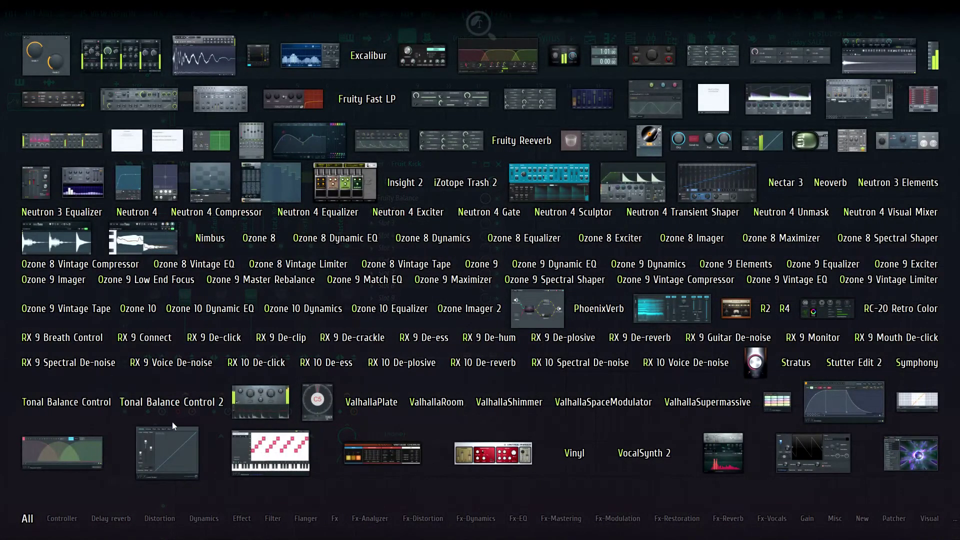
click(61, 518)
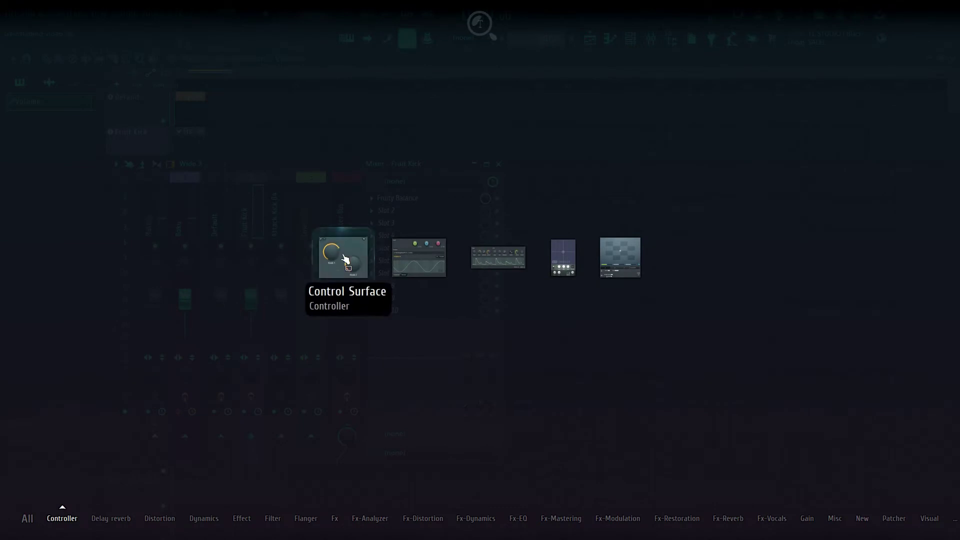
click(494, 270)
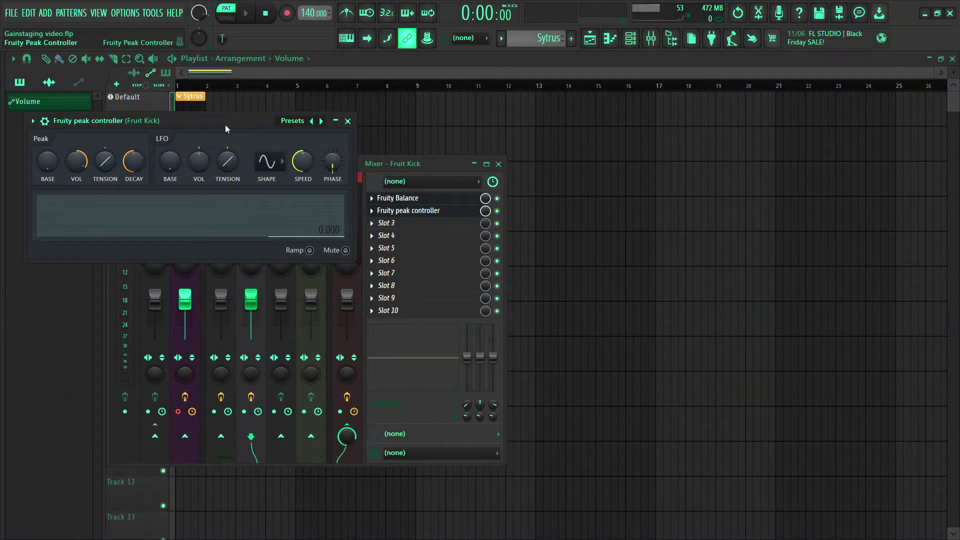
drag(225, 125, 551, 212)
click(499, 164)
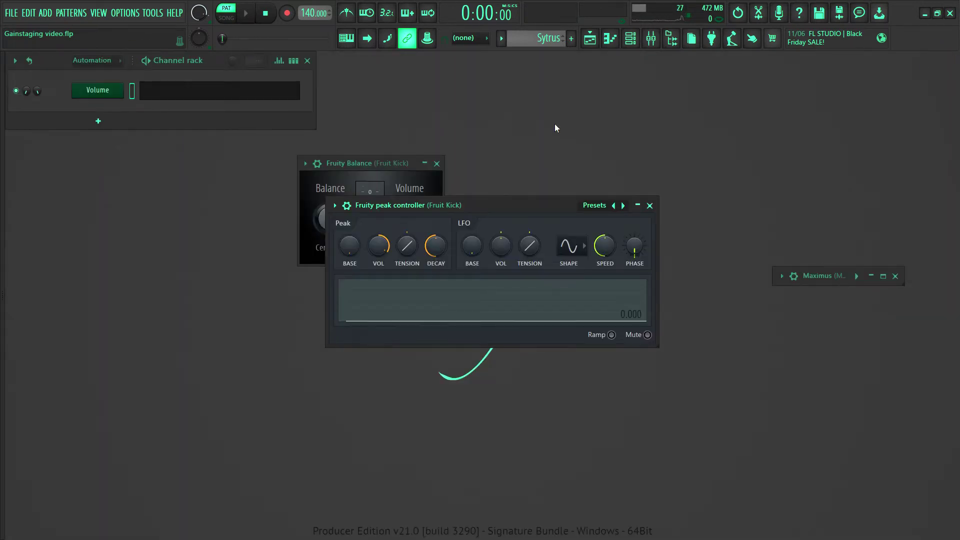
drag(472, 209, 572, 205)
- Link Fruity Balance Volume to internal controller 'Peak ctrl - Peak' and accept the link
right_click(416, 226)
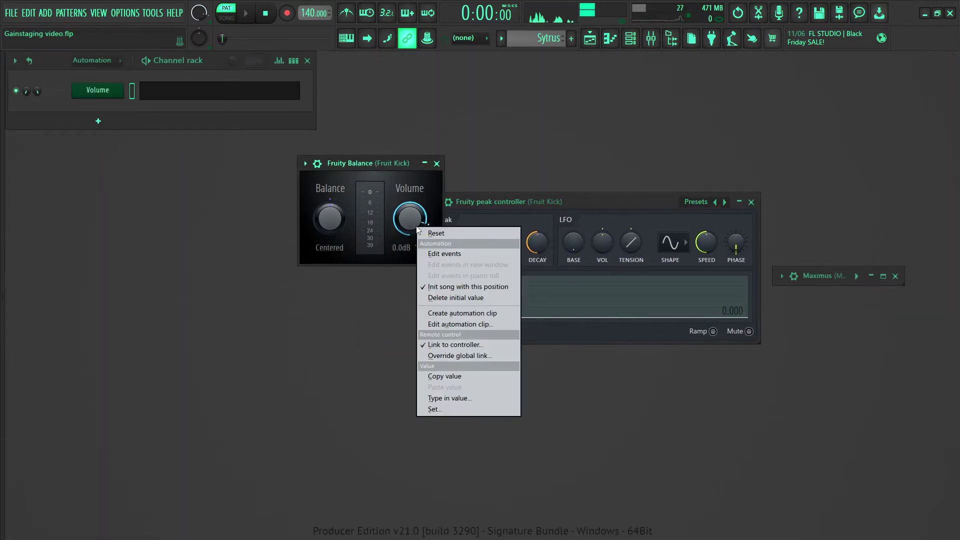
click(455, 343)
click(497, 269)
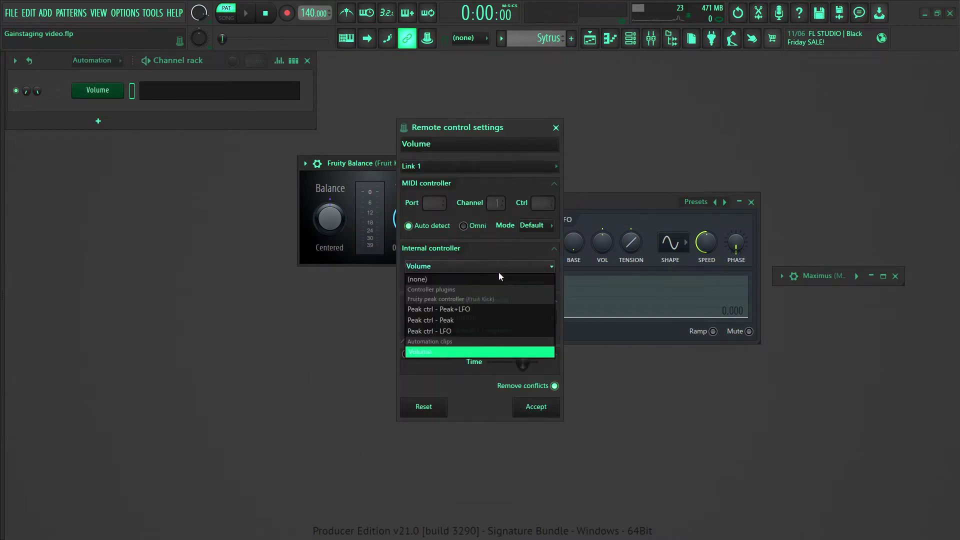
click(472, 330)
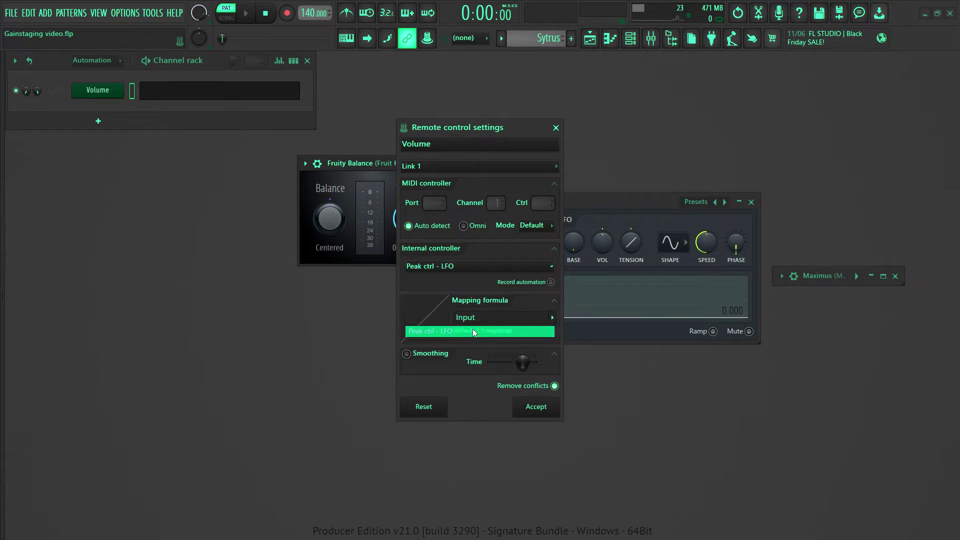
click(492, 266)
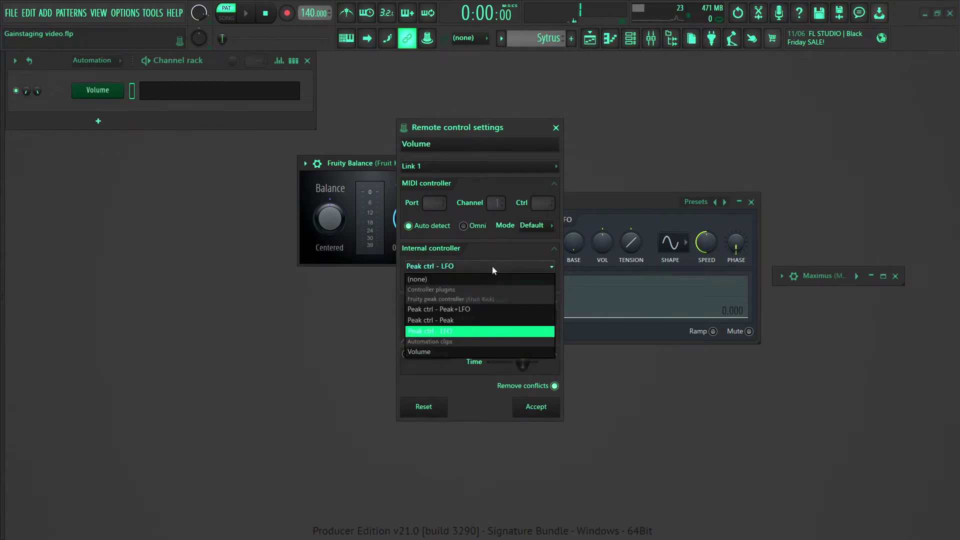
click(466, 321)
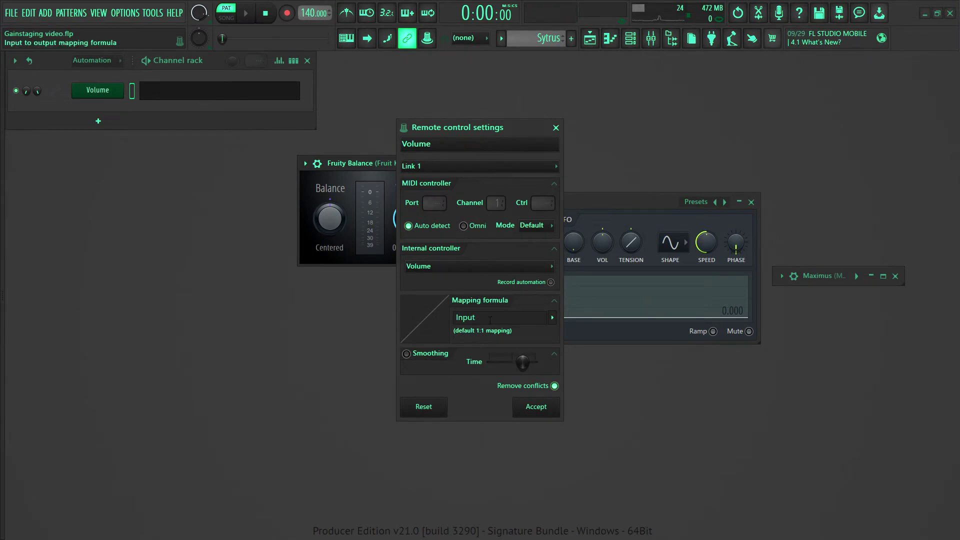
click(496, 268)
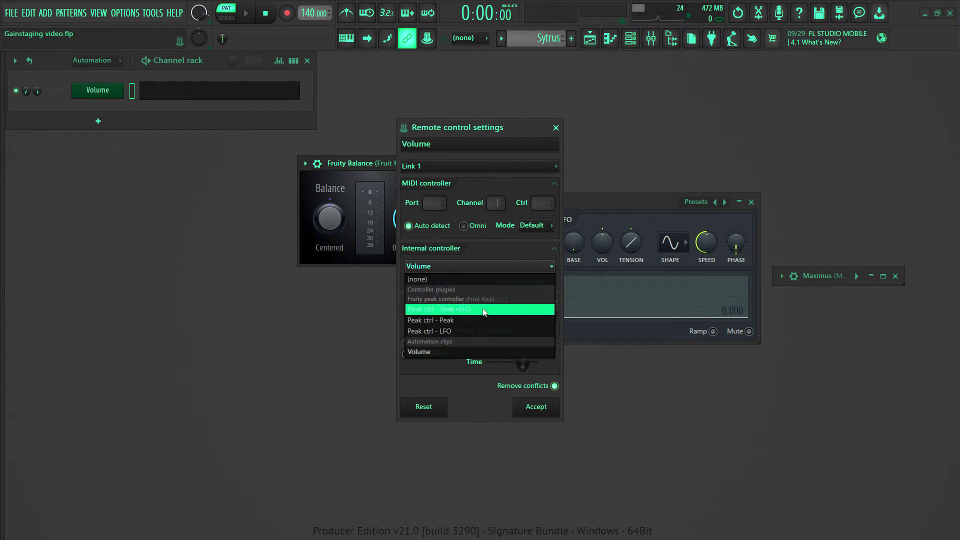
click(472, 321)
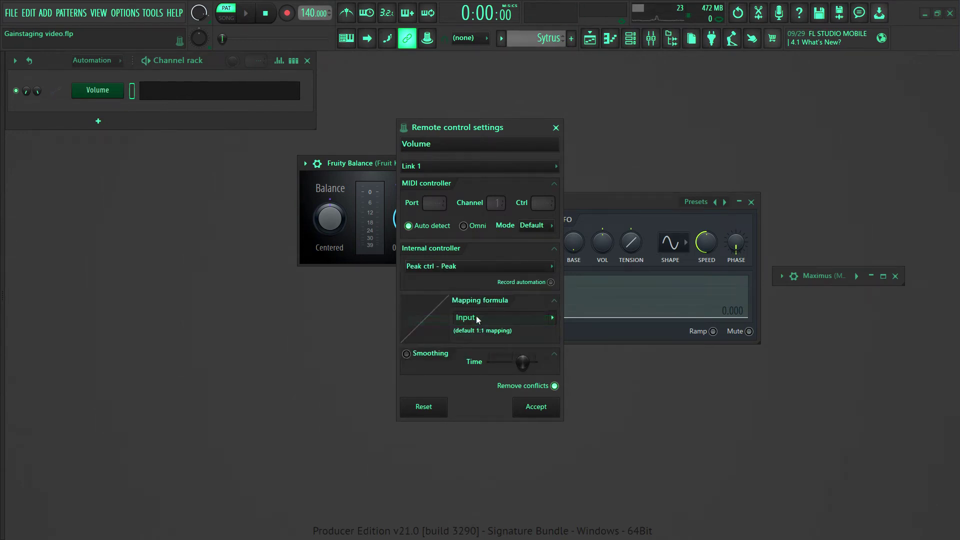
click(536, 407)
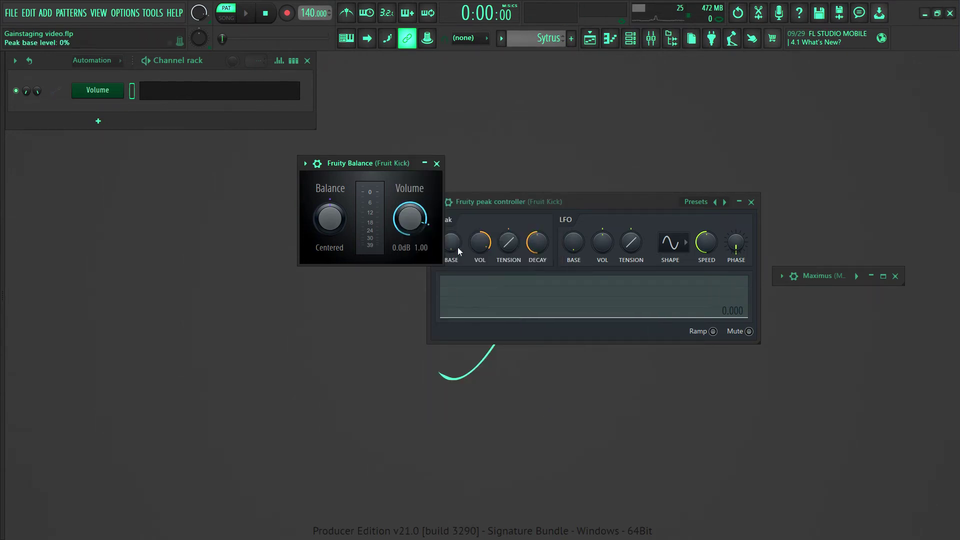
- Raise the peak controller's BASE knob so Balance Volume rests at -0.6 dB, then save
drag(511, 201, 582, 189)
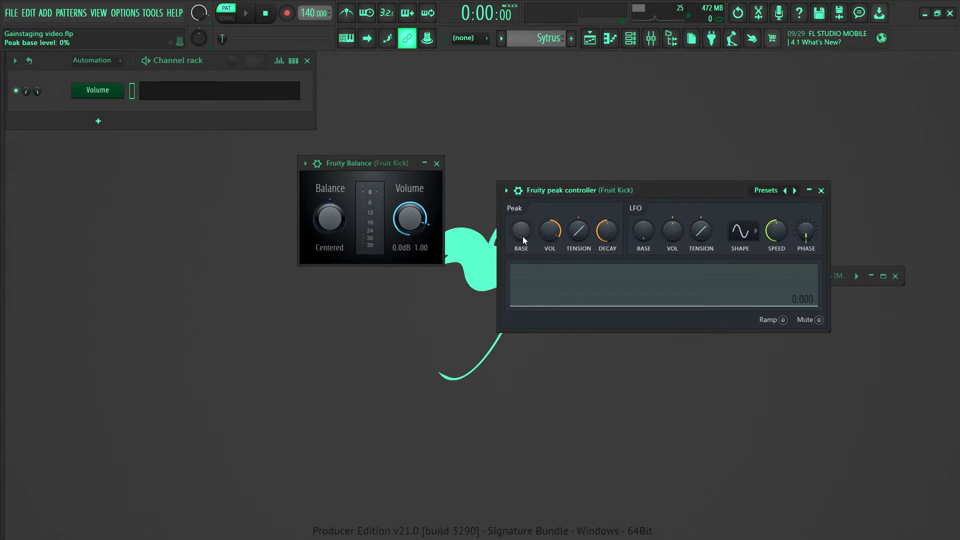
drag(523, 236, 523, 202)
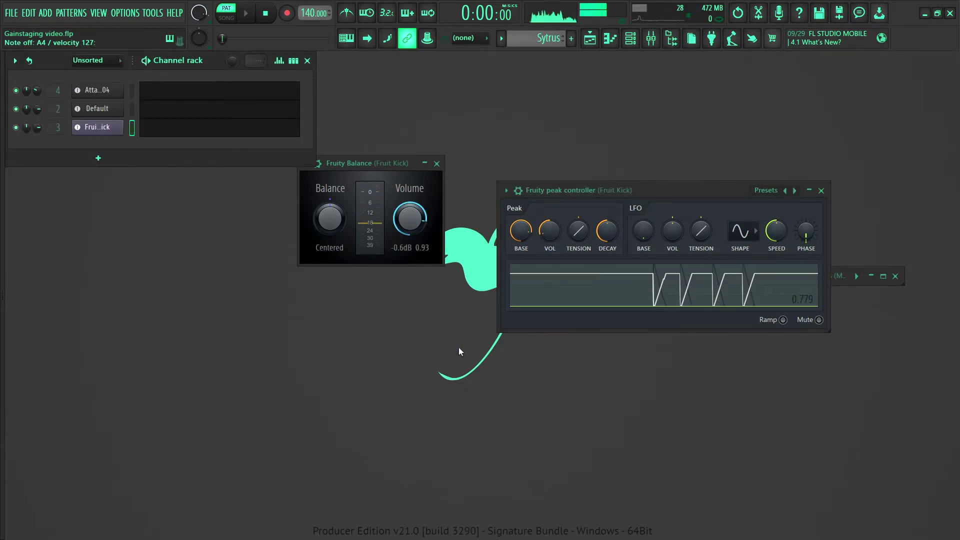
key(ctrl+s)
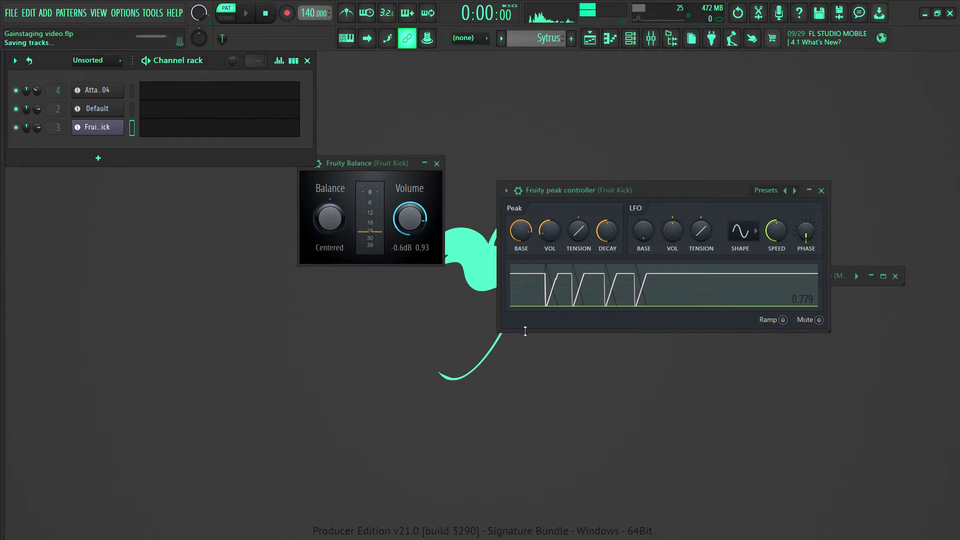
drag(370, 161, 413, 158)
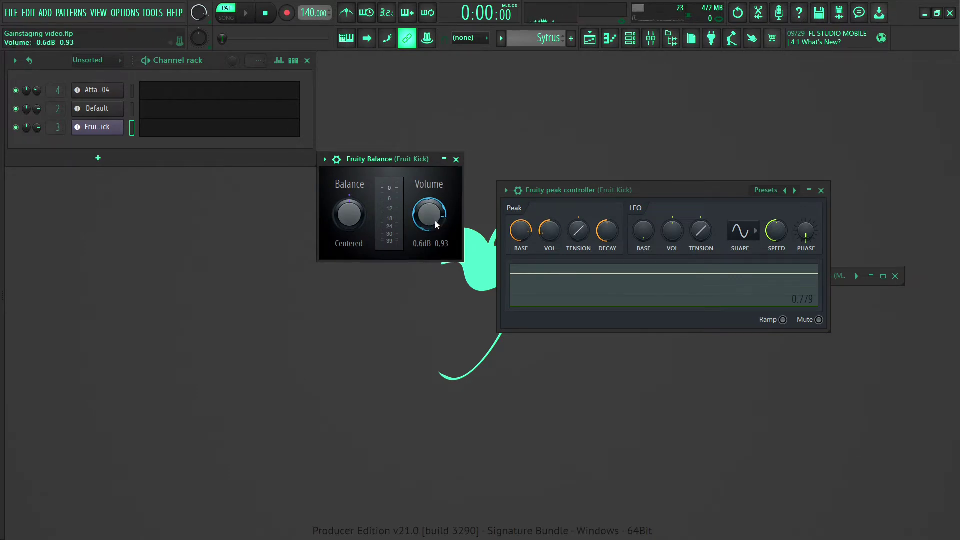
- Load Fruity Balance from the Gain plugins into an empty Insert 5 effect slot
click(651, 38)
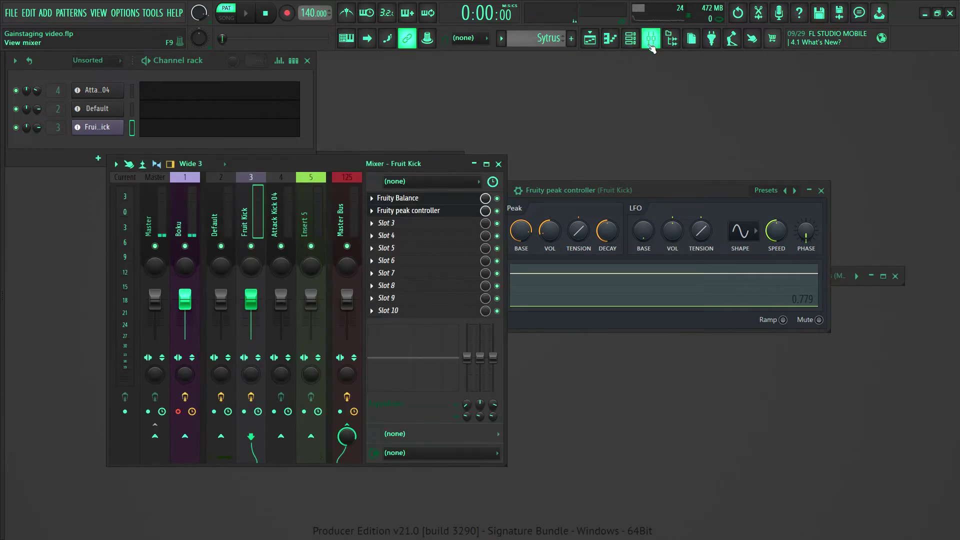
click(379, 210)
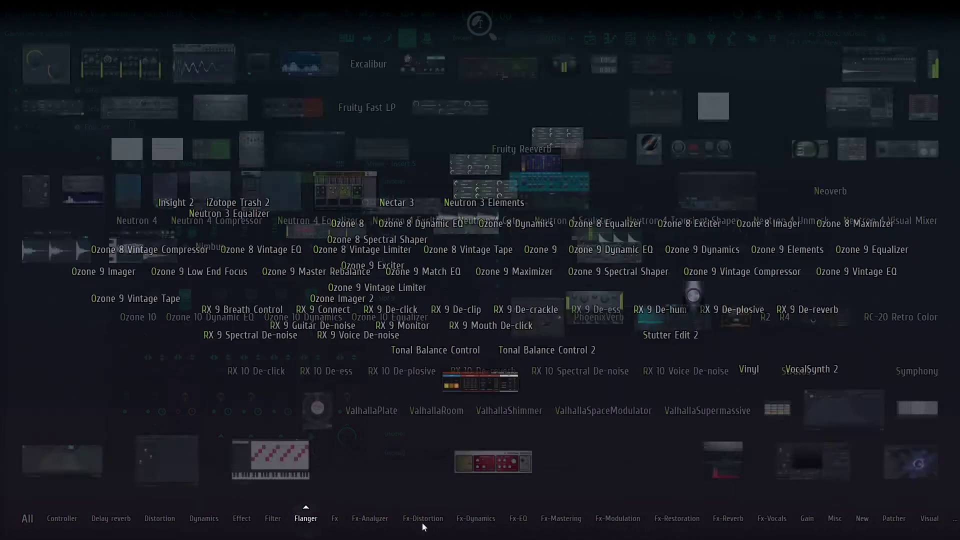
click(806, 516)
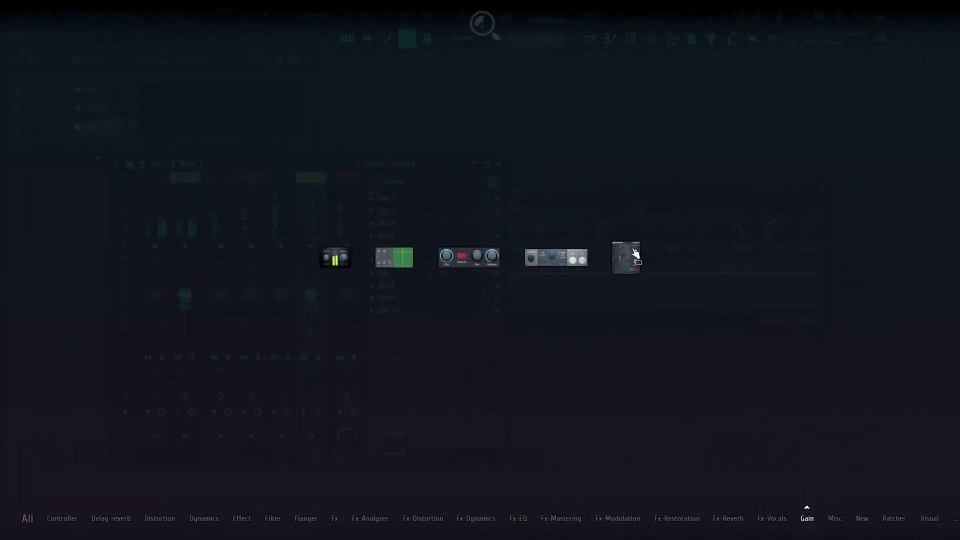
click(338, 259)
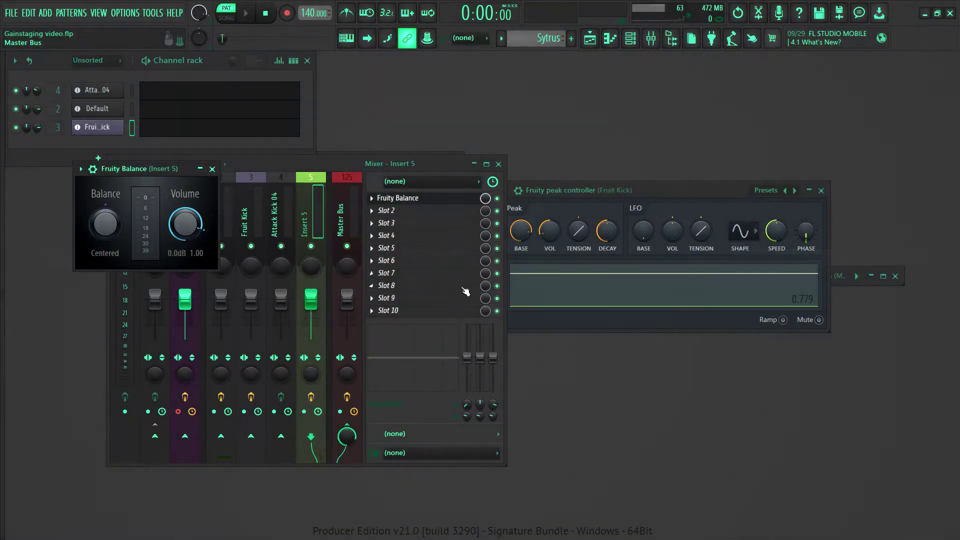
- Link the new Balance's Volume to 'Peak ctrl - Peak' and accept the link
right_click(185, 231)
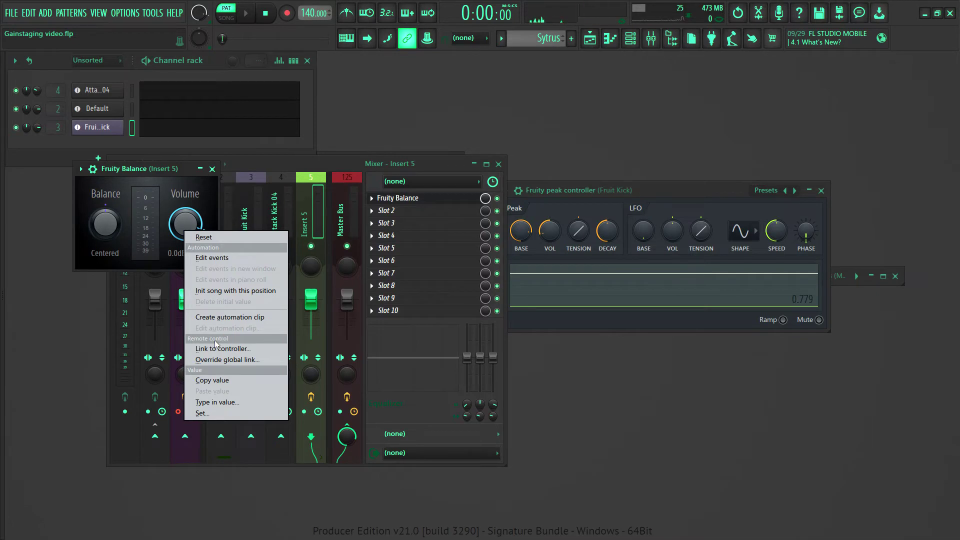
click(209, 356)
click(487, 258)
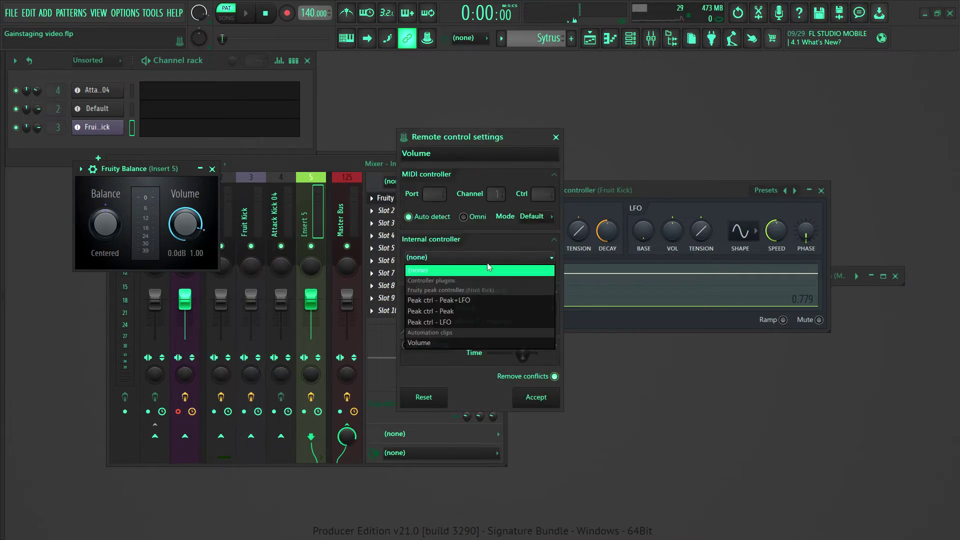
click(468, 311)
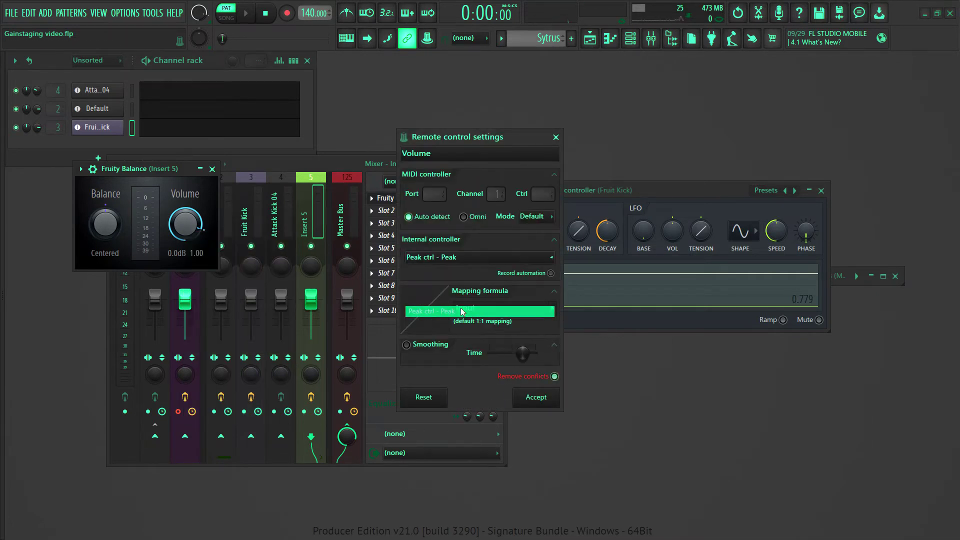
click(536, 397)
drag(181, 169, 745, 128)
drag(370, 169, 297, 277)
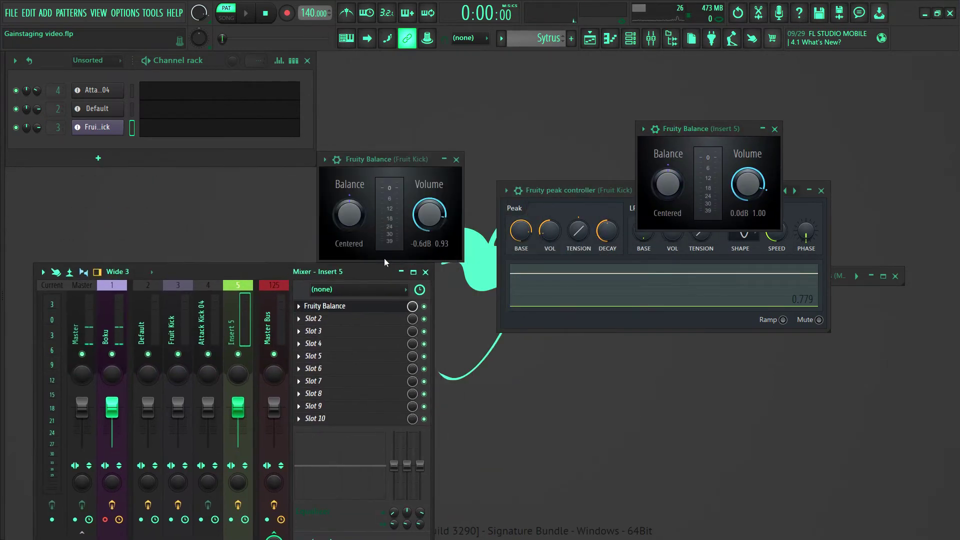
- Close the mixer and play the kick three times with Z to hear the linked volumes
click(425, 271)
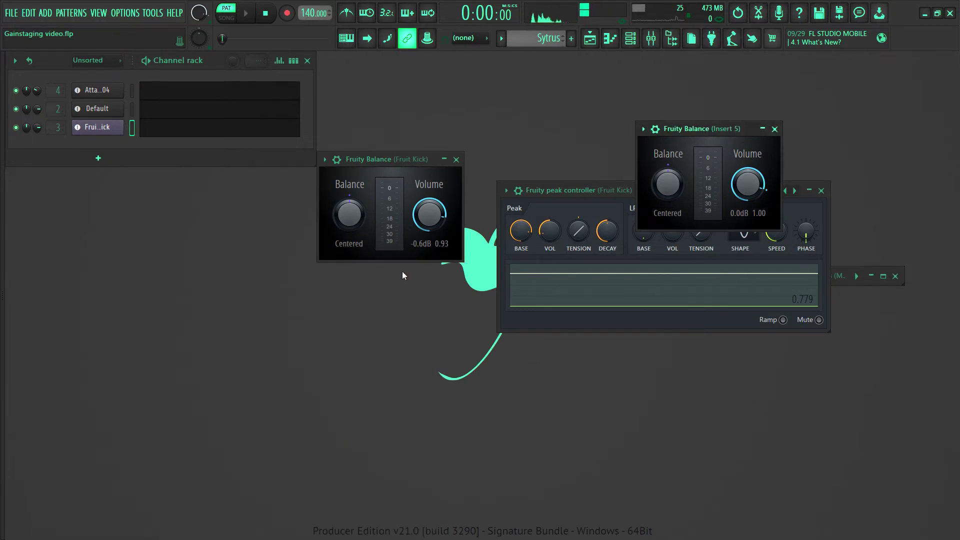
key(z)
key(z)
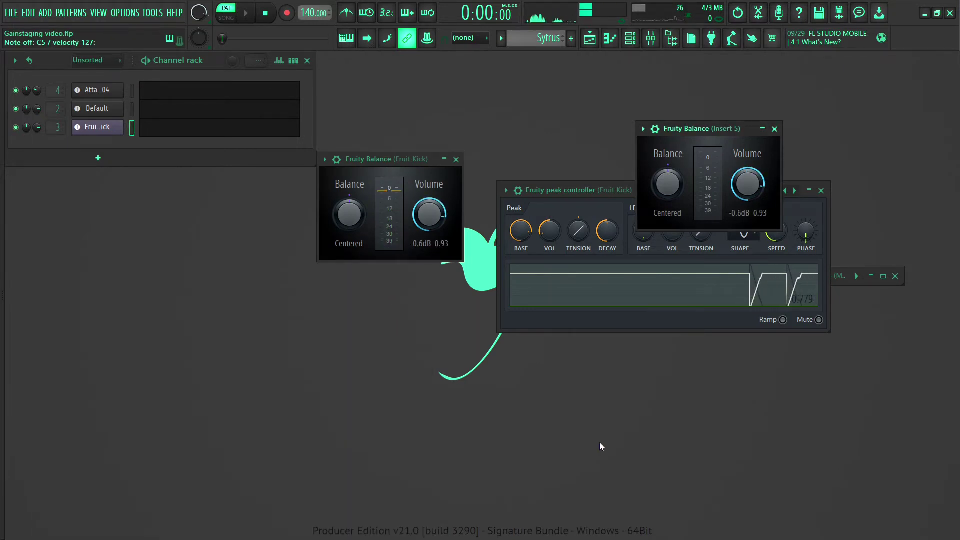
key(z)
key(z)
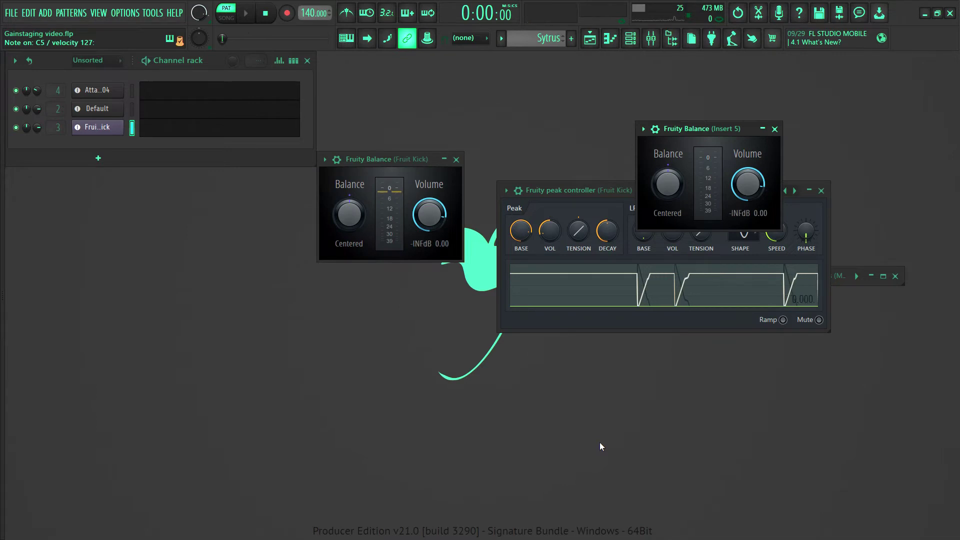
key(z)
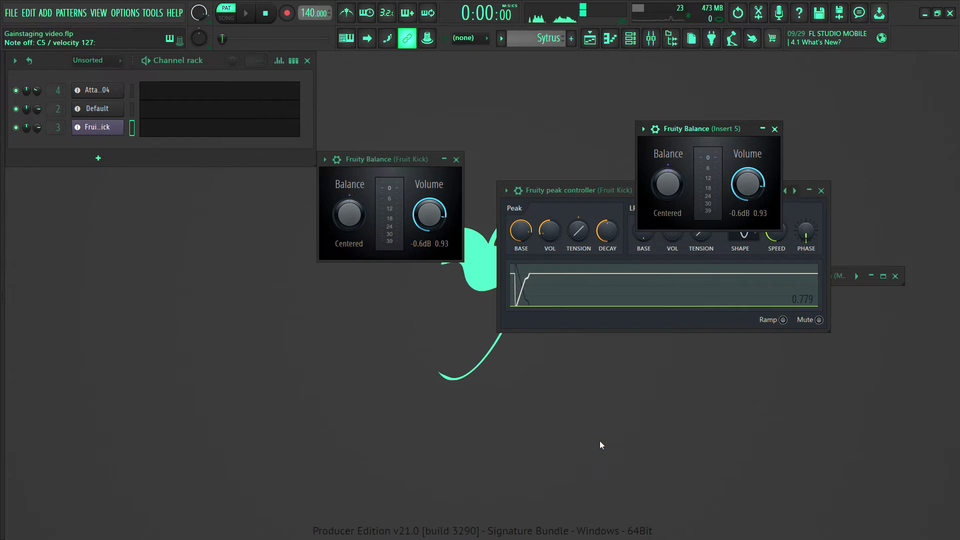
- Close the Insert 5 and Fruit Kick Fruity Balance windows, then reopen the mixer
drag(391, 158, 310, 205)
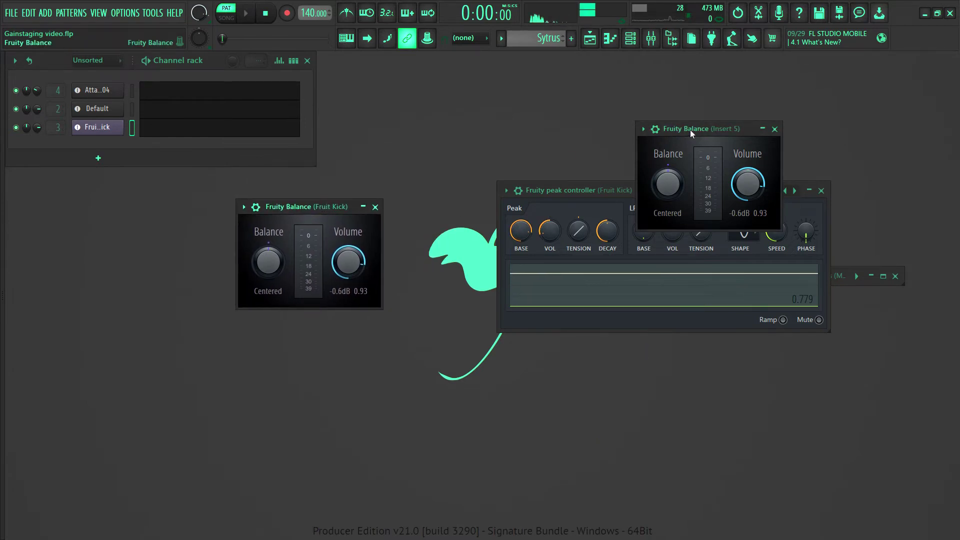
drag(690, 130, 524, 215)
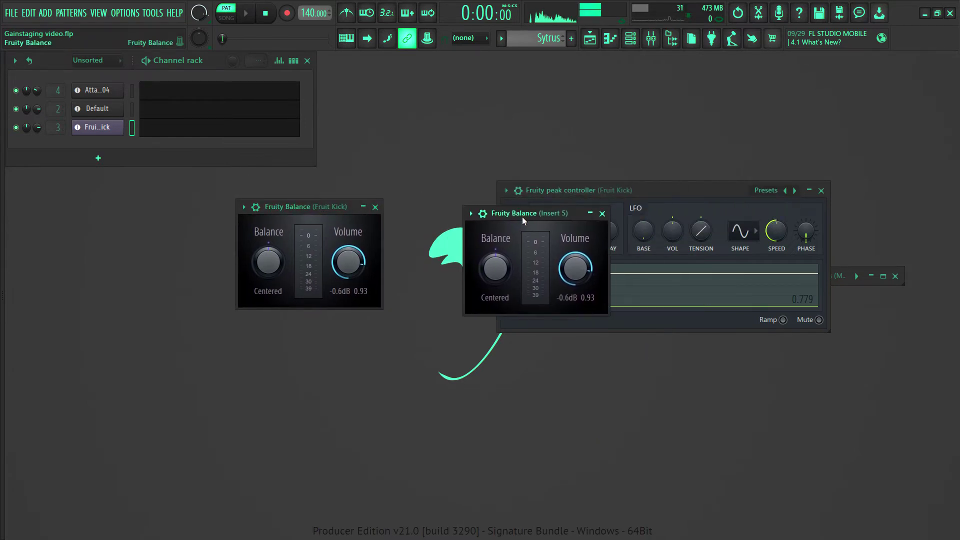
click(602, 214)
click(375, 207)
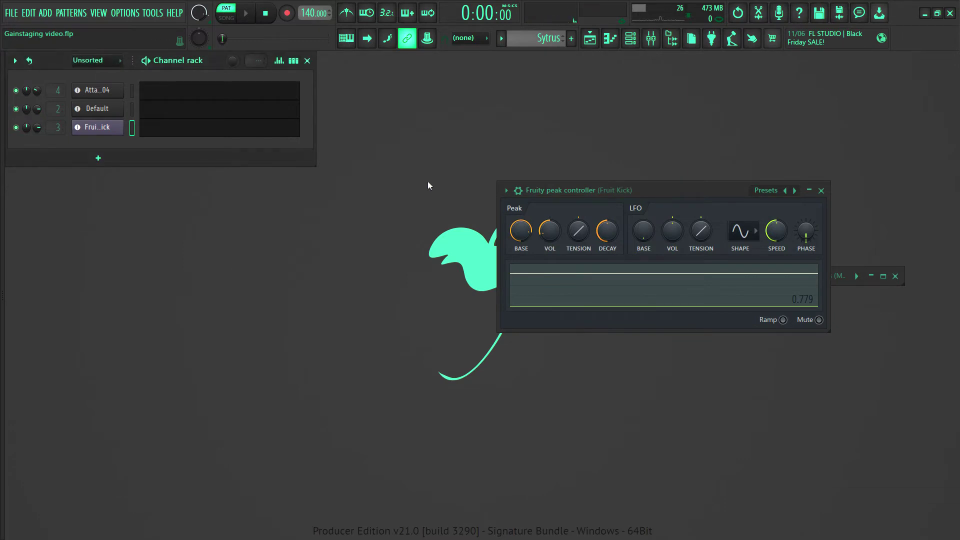
click(658, 43)
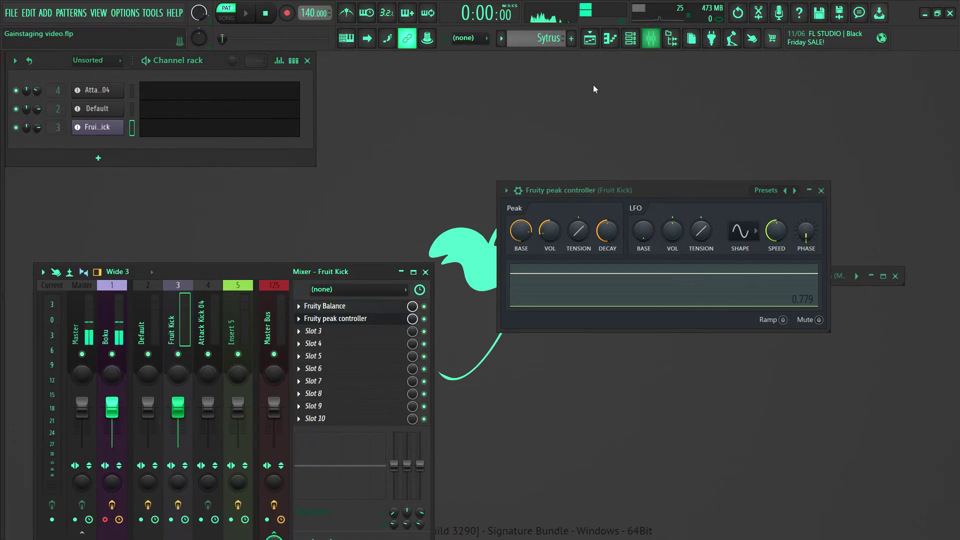
- Maximize the mixer to show every insert and select the Attack Kick 04 track
click(413, 271)
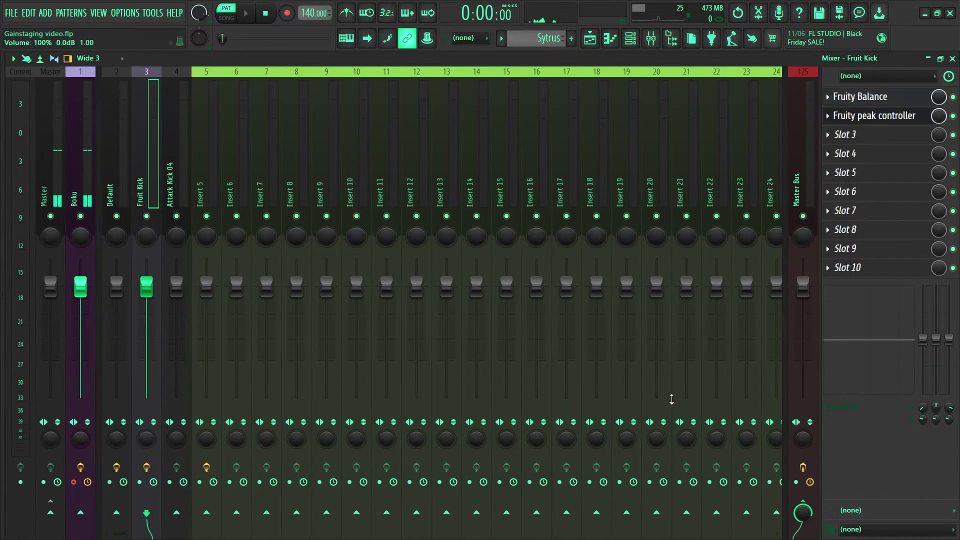
click(179, 109)
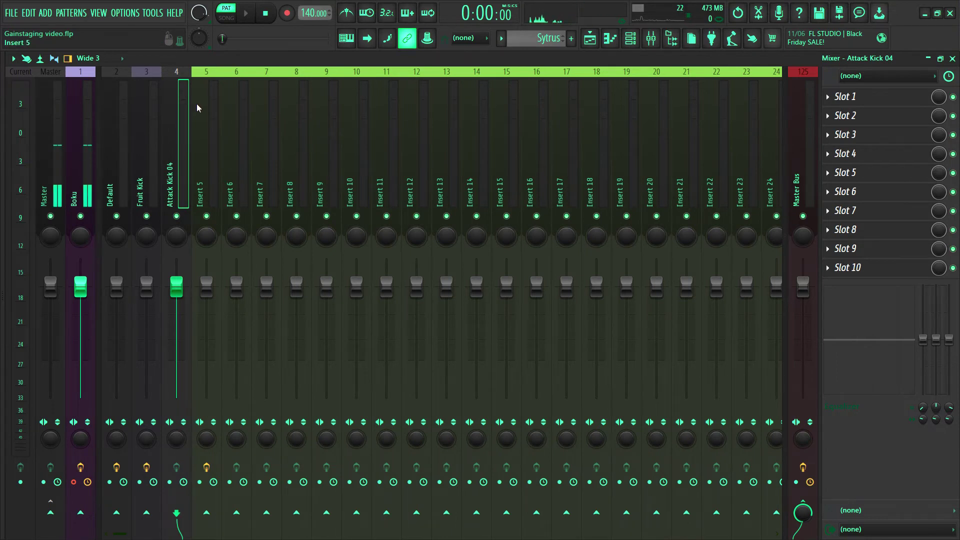
key(Right)
key(Right)
- On the Default track, open Fruity Blood Overdrive and nudge its post gain slightly
key(Left)
key(Left)
key(Right)
key(Left)
key(Left)
key(Left)
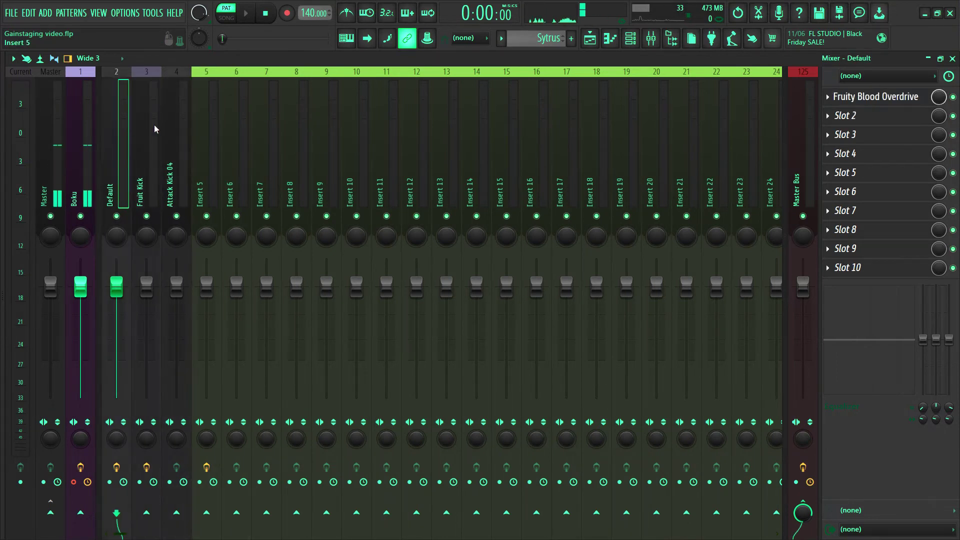
key(Right)
key(Right)
key(Right)
key(Right)
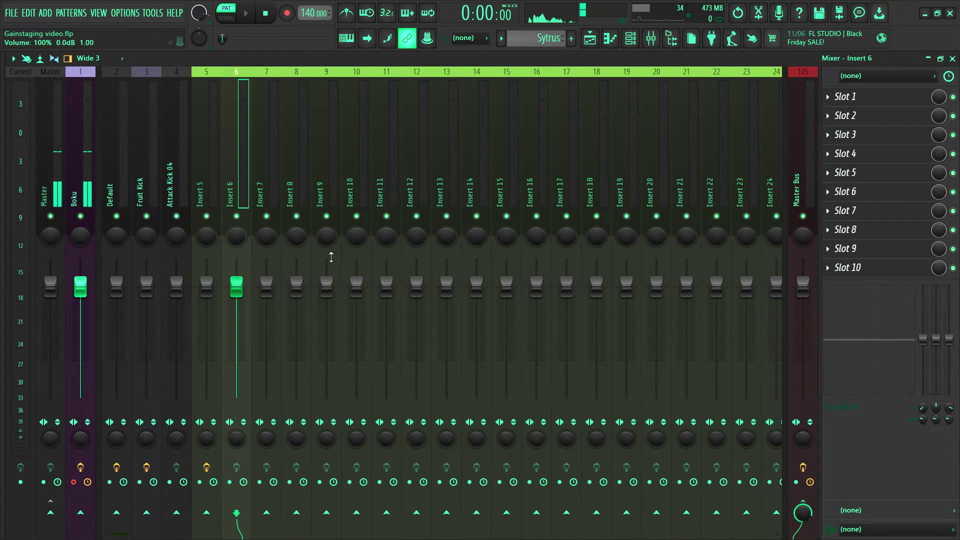
click(128, 183)
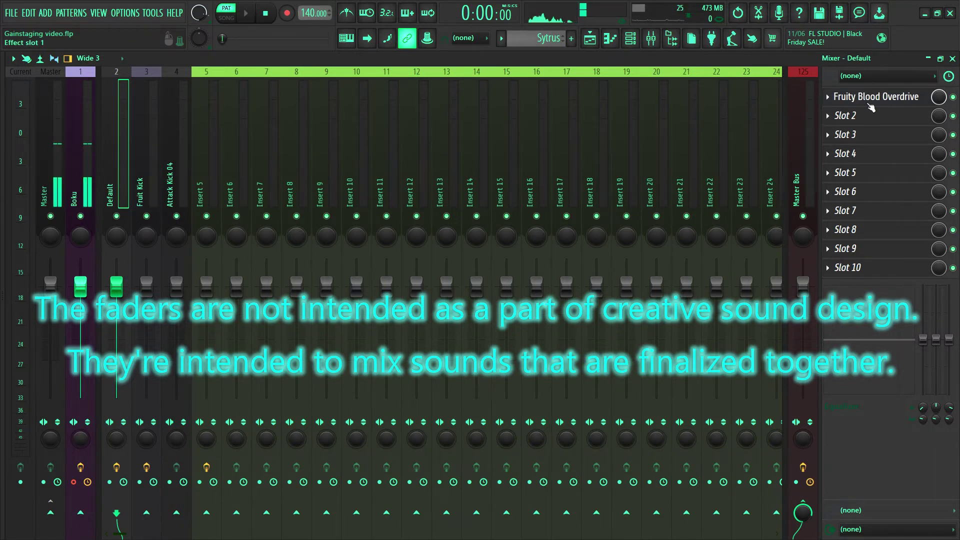
click(897, 100)
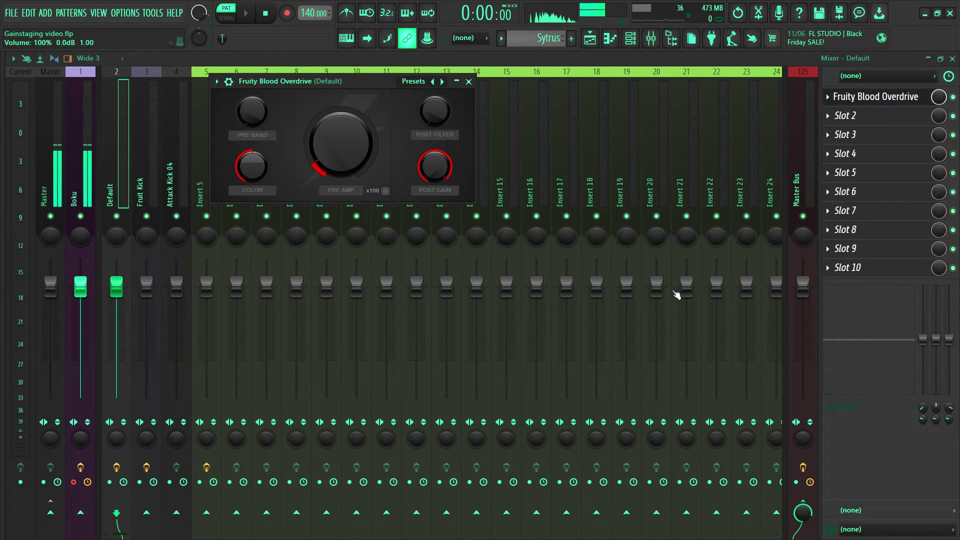
drag(434, 167, 434, 170)
- Reset the Fruit Kick's Fruity Balance volume to 0.0 dB, close it, and lower Insert 9 slightly
click(140, 112)
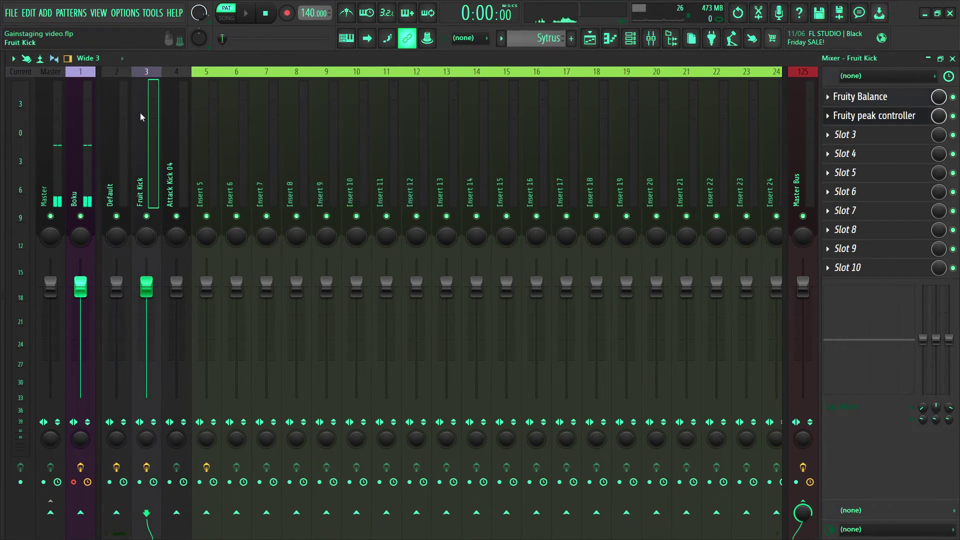
click(857, 97)
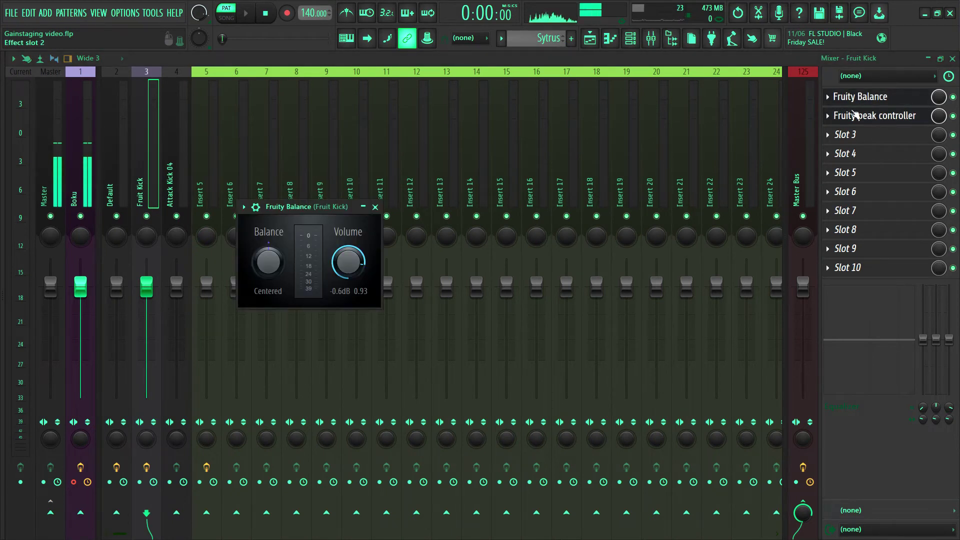
drag(350, 281, 355, 271)
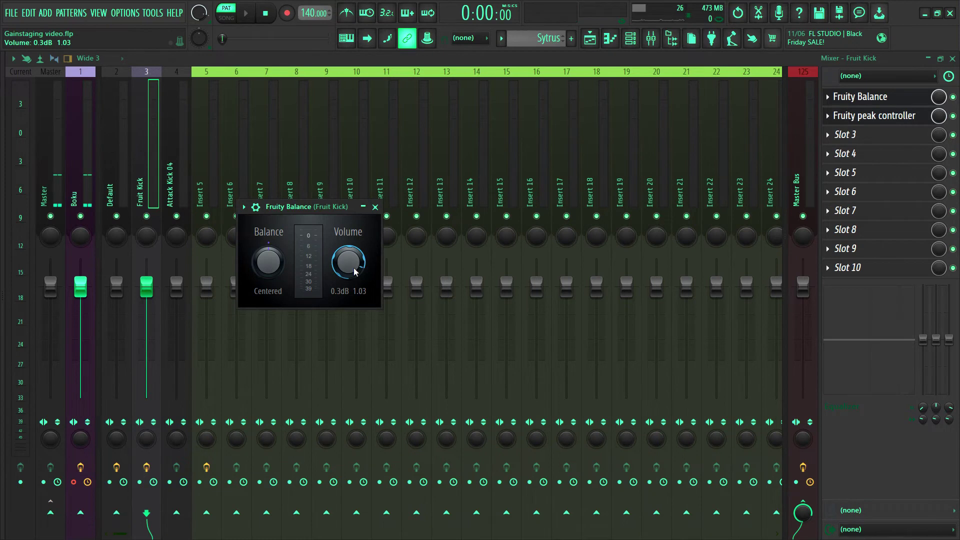
alt+click(354, 271)
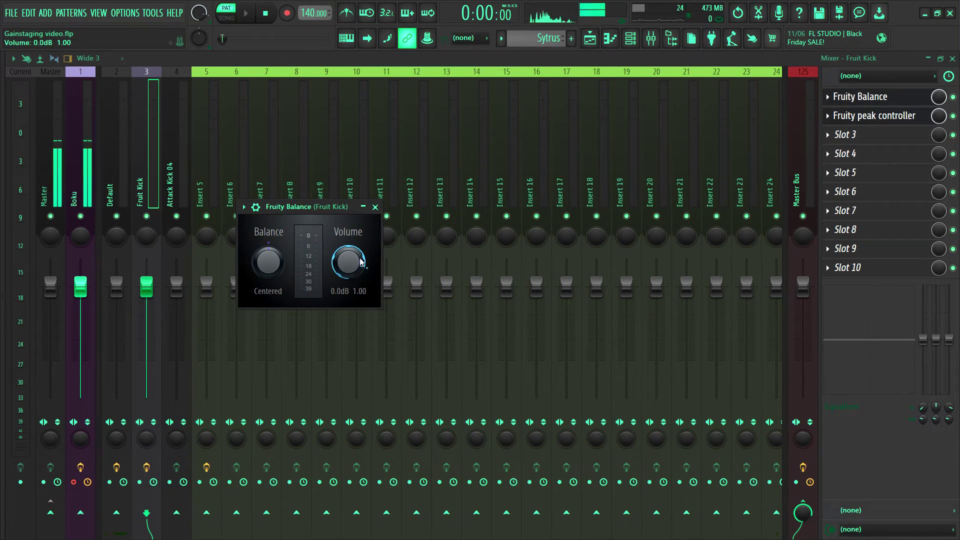
click(375, 206)
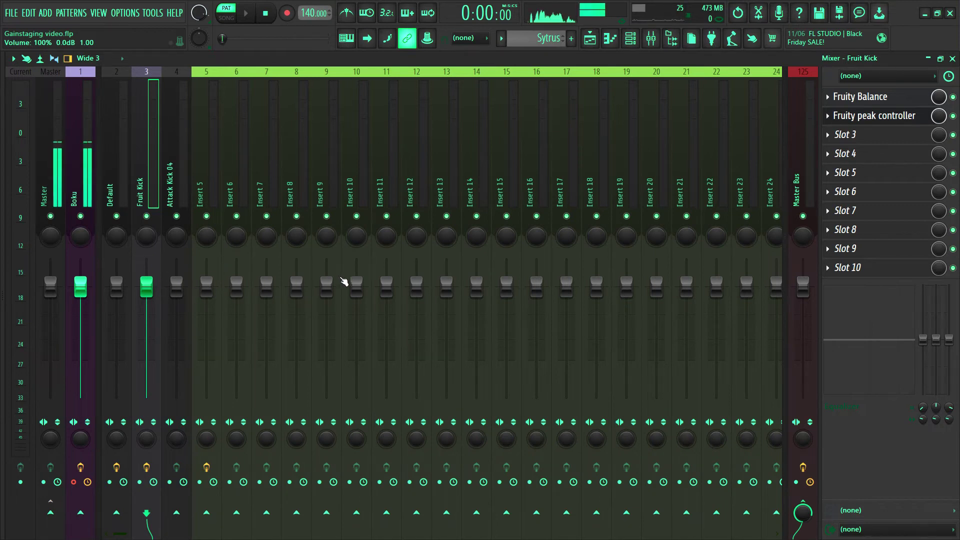
mouse_move(327, 286)
mouse_down()
mouse_move(327, 308)
mouse_move(327, 286)
mouse_up()
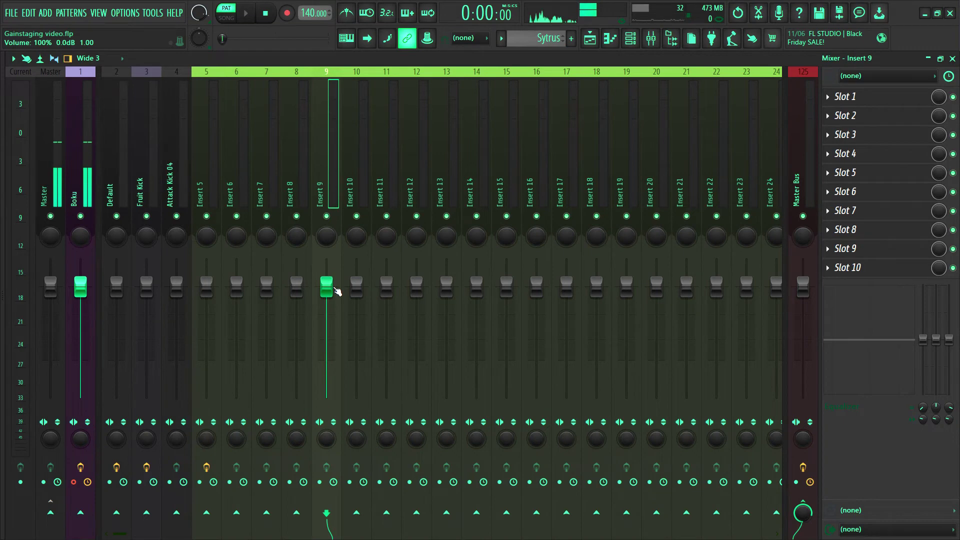
key(F9)
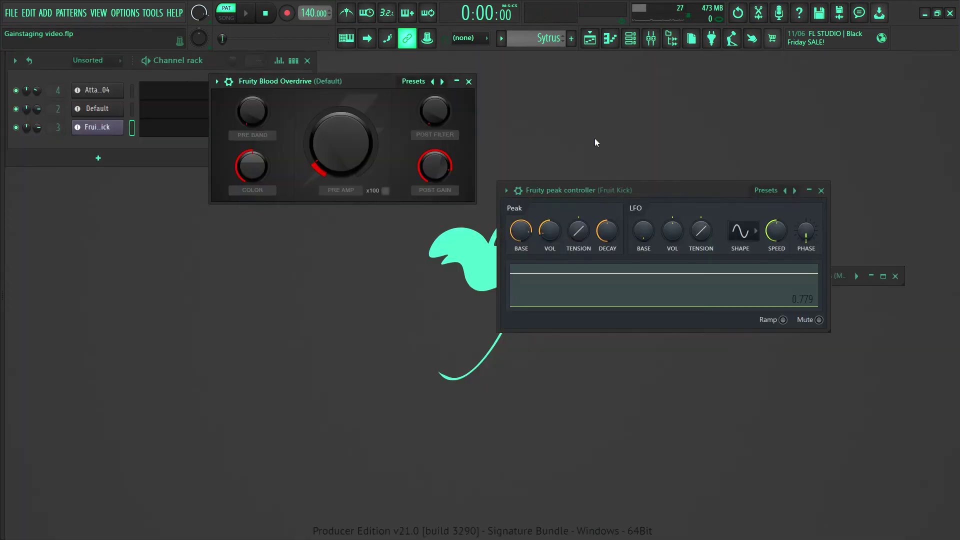
click(98, 129)
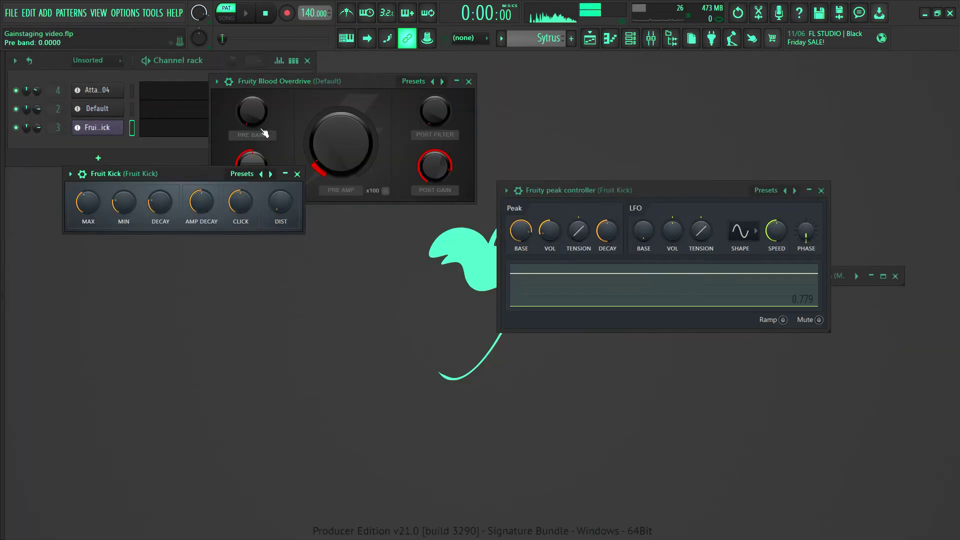
click(70, 173)
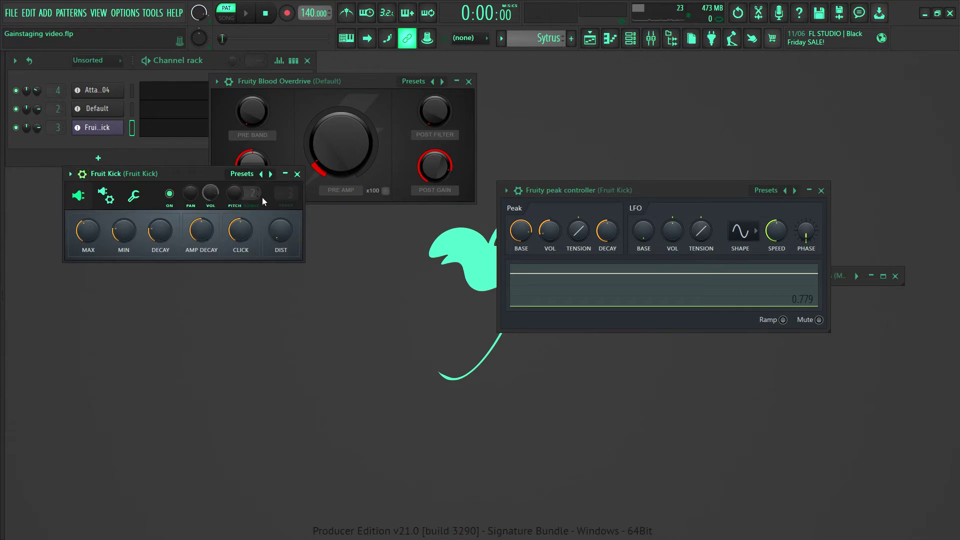
drag(211, 193, 210, 200)
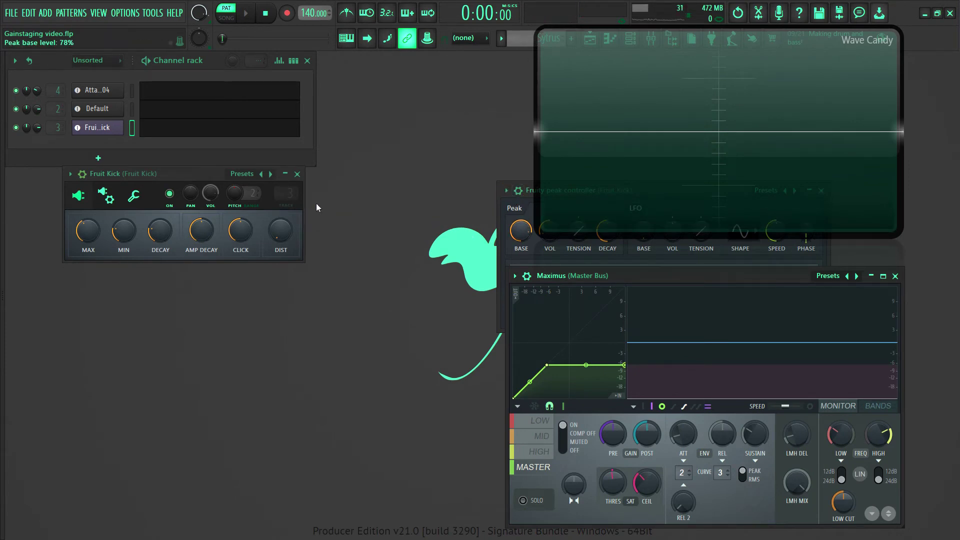
- Move Fruit Kick down-left and Wave Candy up-right to clear the master Maximus display
drag(184, 175, 152, 212)
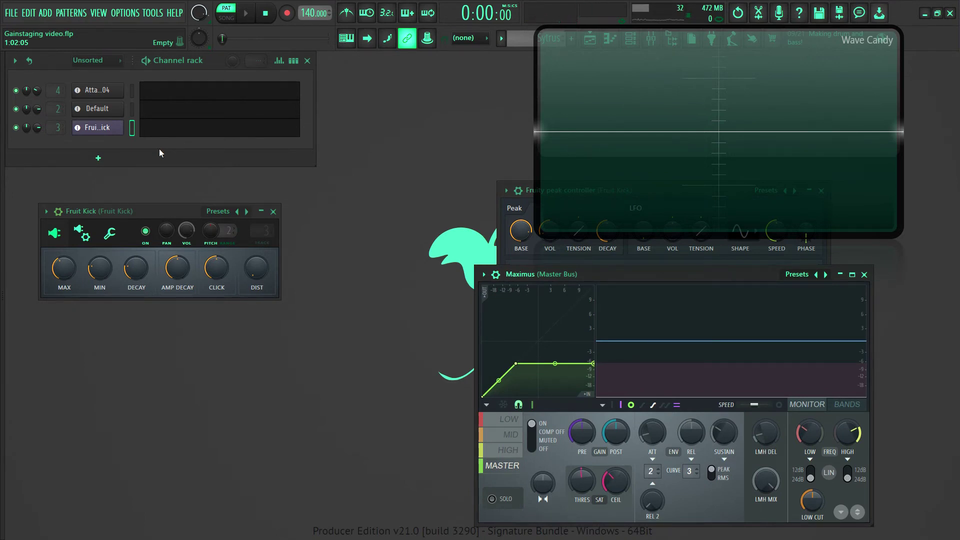
key(F9)
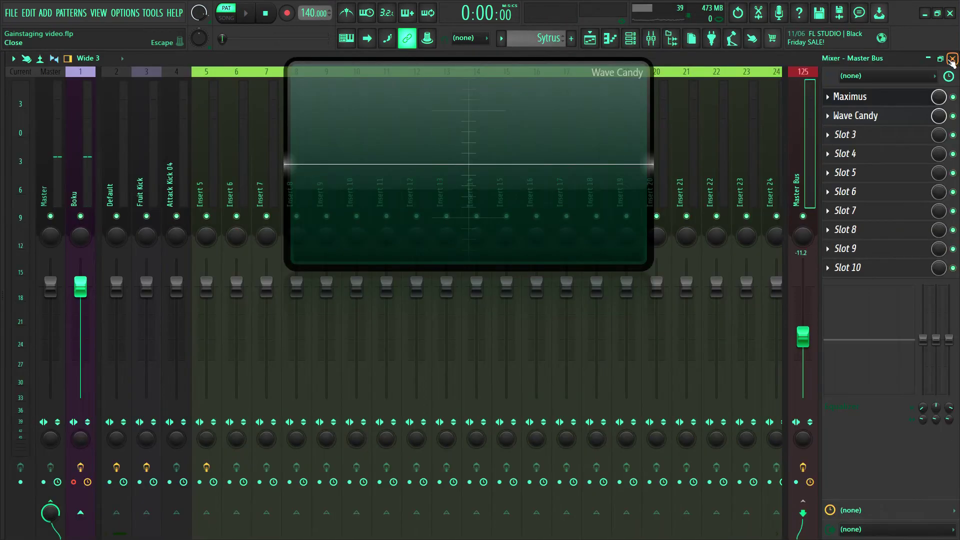
click(949, 63)
drag(523, 176, 702, 139)
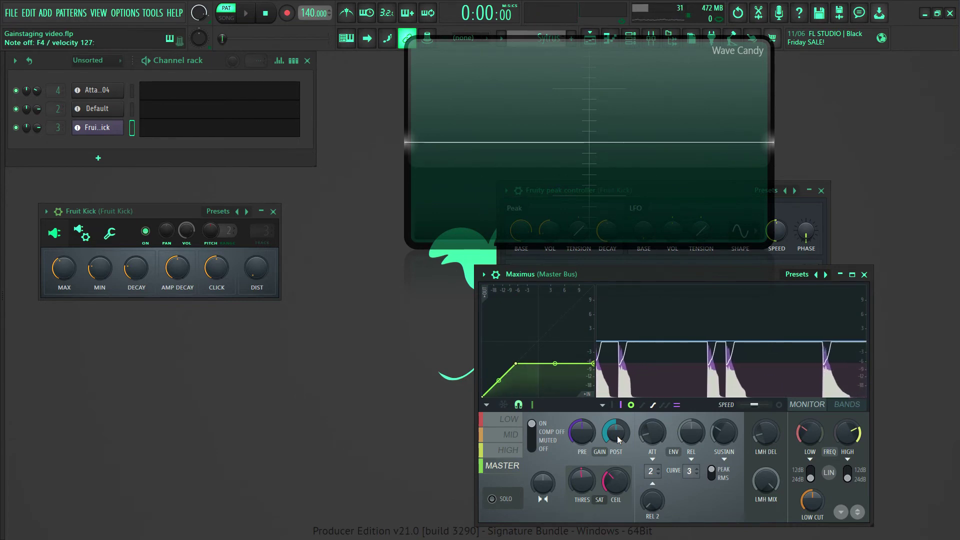
- Raise the Maximus post gain in two moves, starting at 0.4 dB, and shift Wave Candy off Fruit Kick
drag(617, 436, 617, 423)
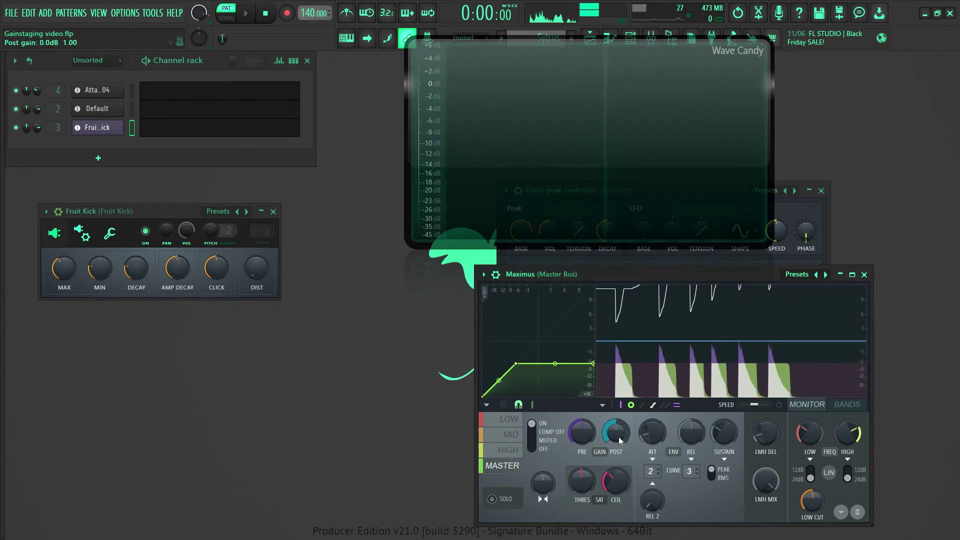
drag(620, 201, 406, 257)
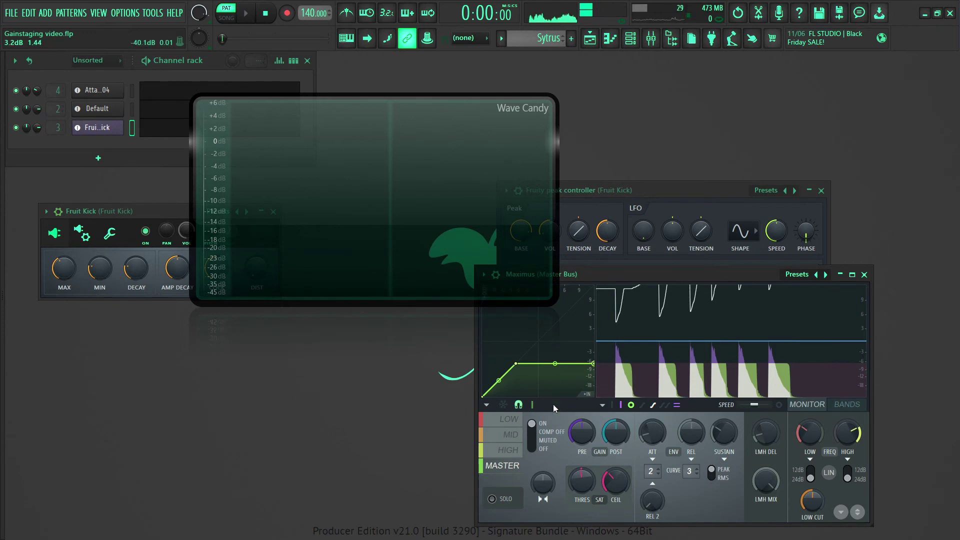
drag(623, 434, 622, 396)
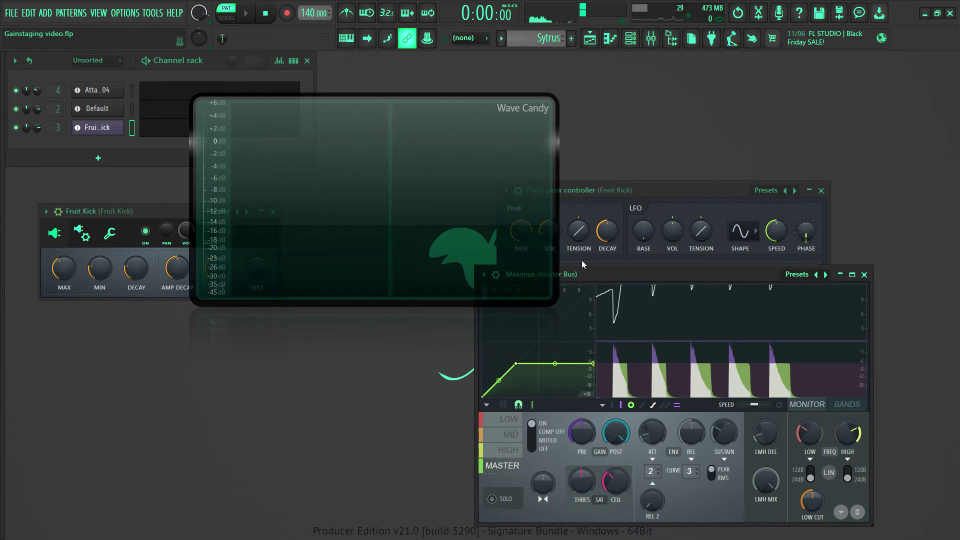
drag(436, 140, 625, 114)
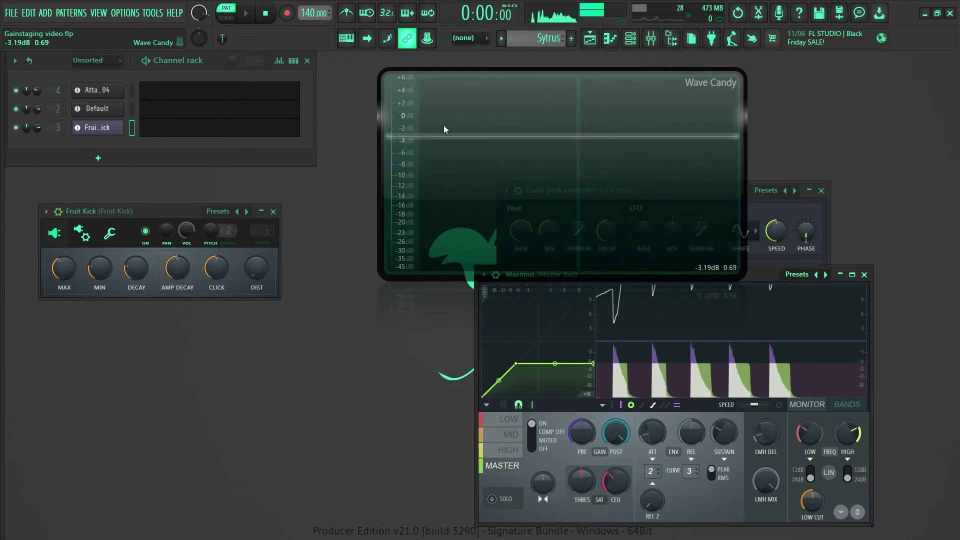
- Lower the Fruit Kick channel volume to -7.2 dB from its channel settings strip
click(58, 211)
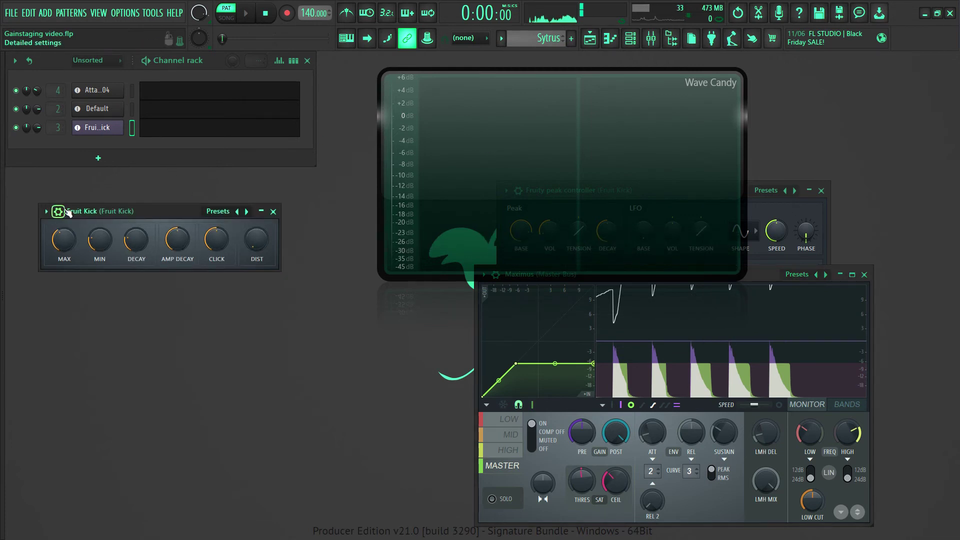
click(47, 211)
click(46, 211)
click(59, 211)
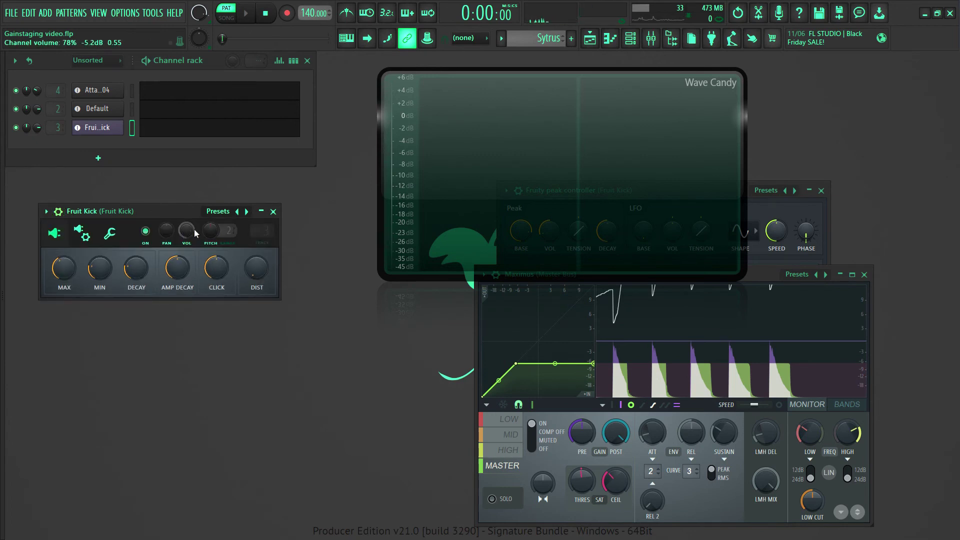
drag(194, 229, 194, 249)
click(132, 91)
- Open the Attack Kick 04 sampler settings, close Fruit Kick, and arrange the sampler and Wave Candy windows
click(109, 90)
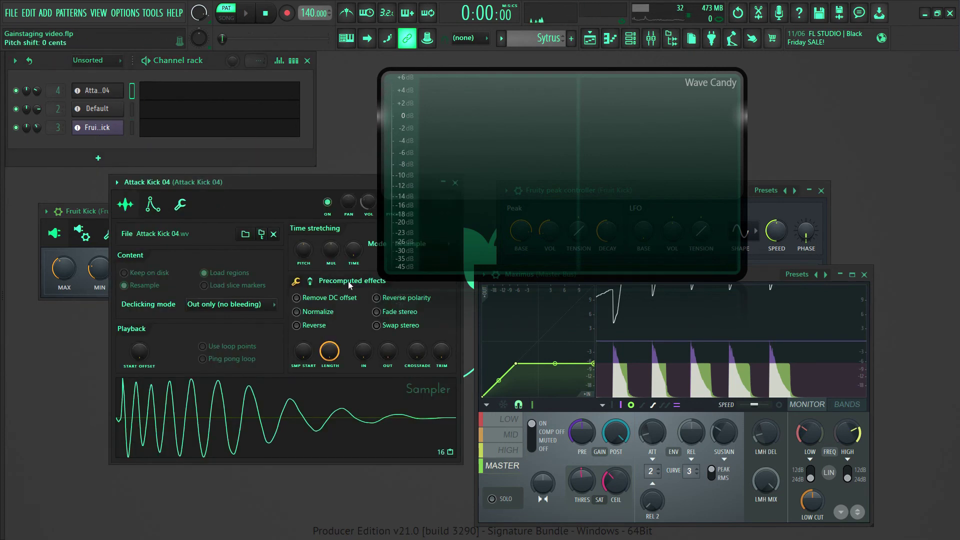
click(92, 215)
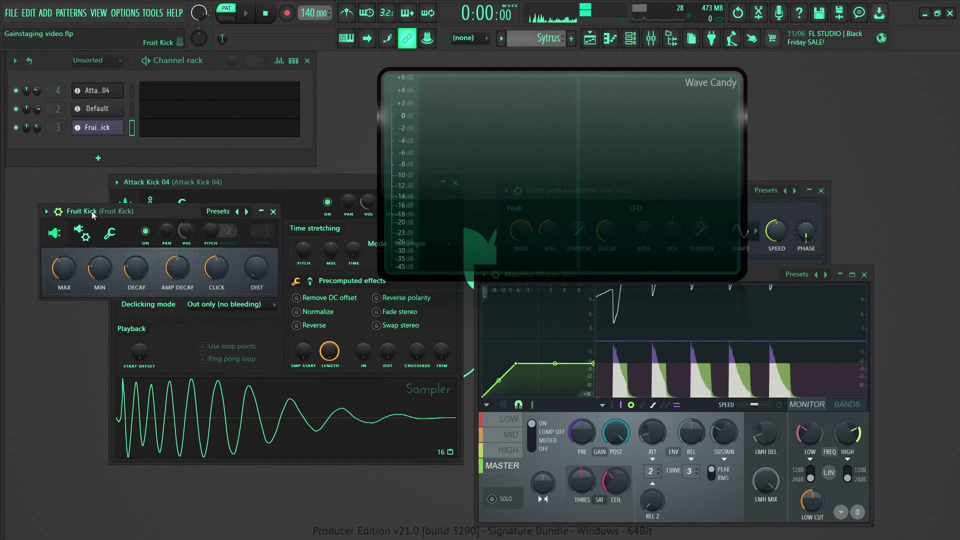
click(273, 214)
drag(285, 184, 235, 177)
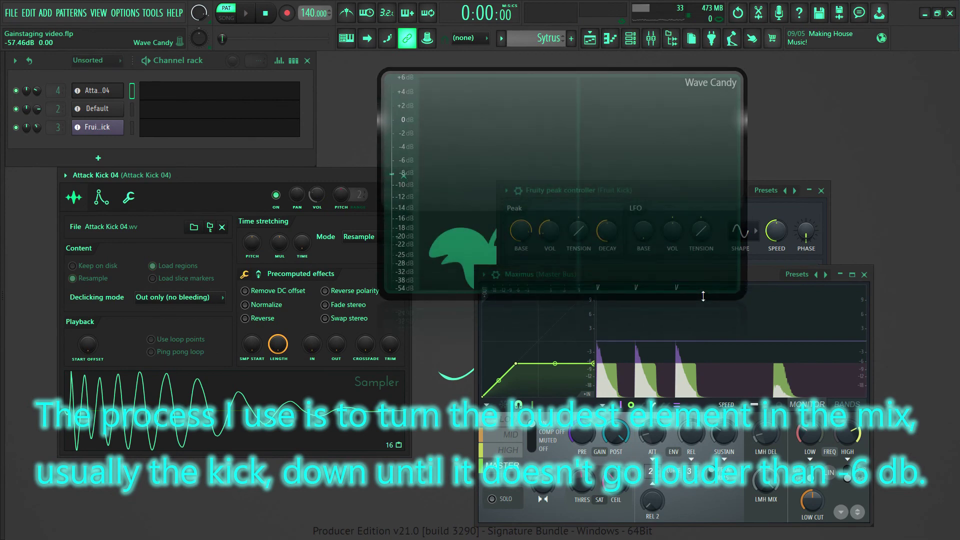
drag(529, 130, 614, 116)
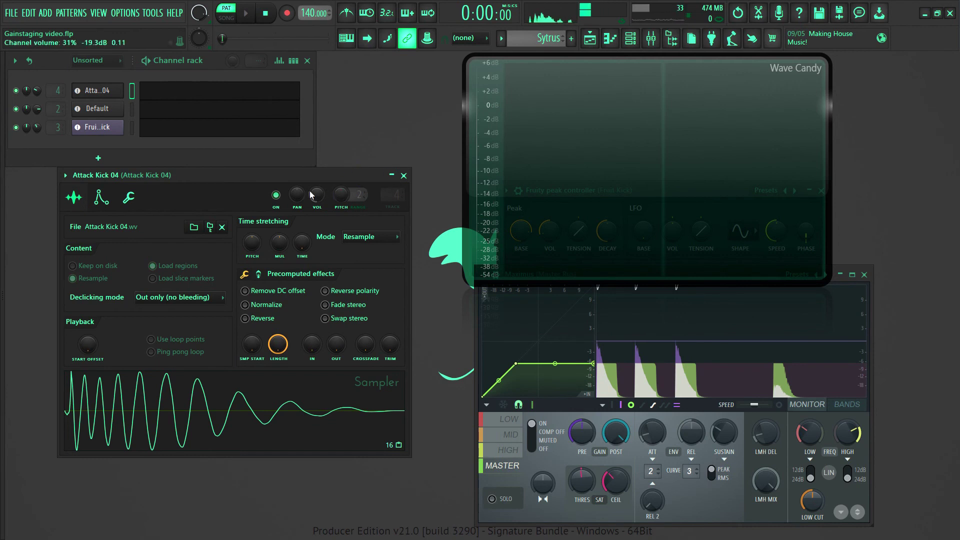
- Lower the Attack Kick 04 volume to -19.3 dB and preview it with a C4 note
drag(317, 195, 317, 218)
key(z)
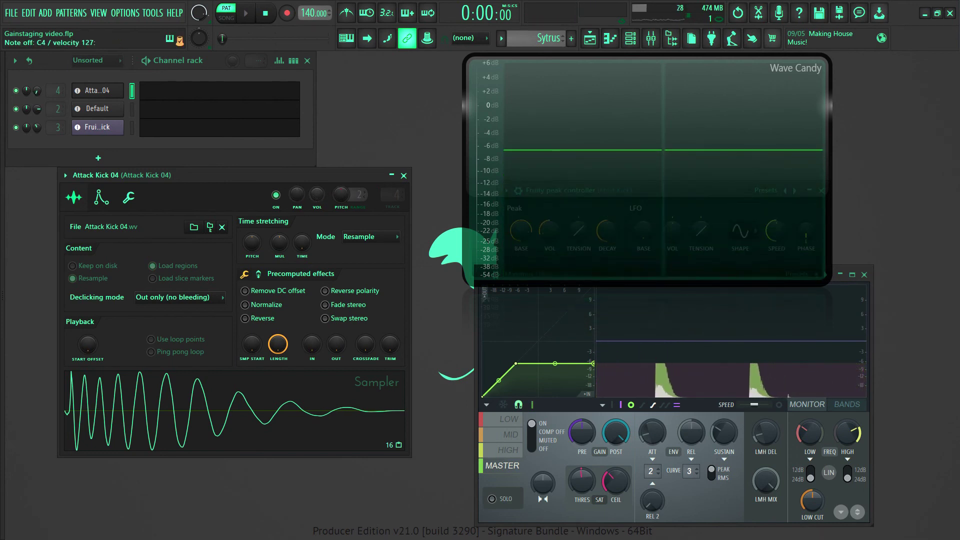
drag(262, 174, 241, 176)
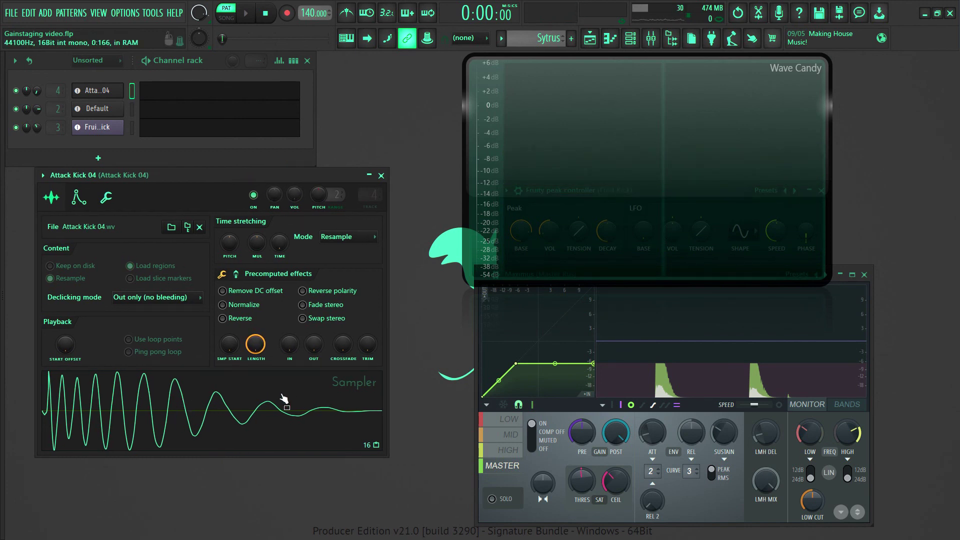
click(97, 131)
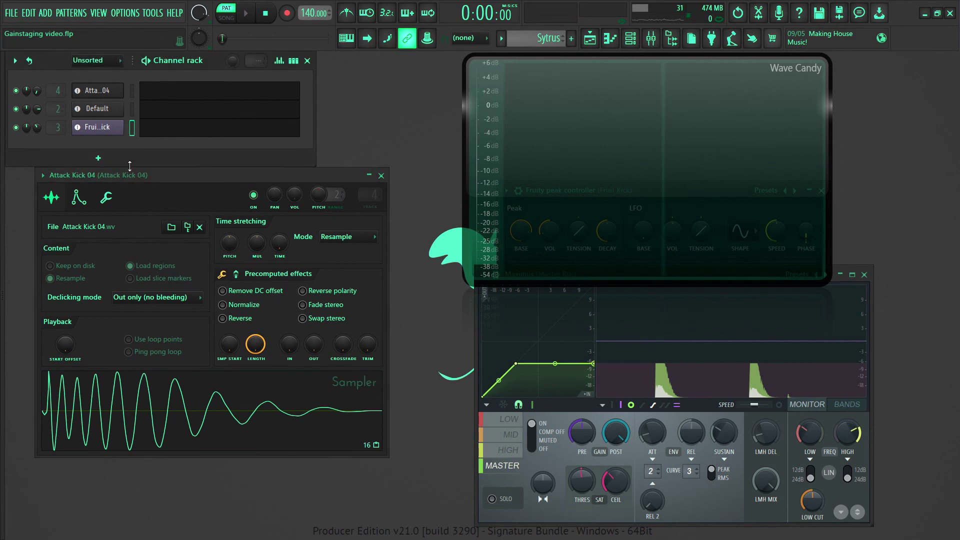
- Reopen Fruit Kick, turn its volume down past -19.8 dB, and save the project
drag(151, 209, 220, 210)
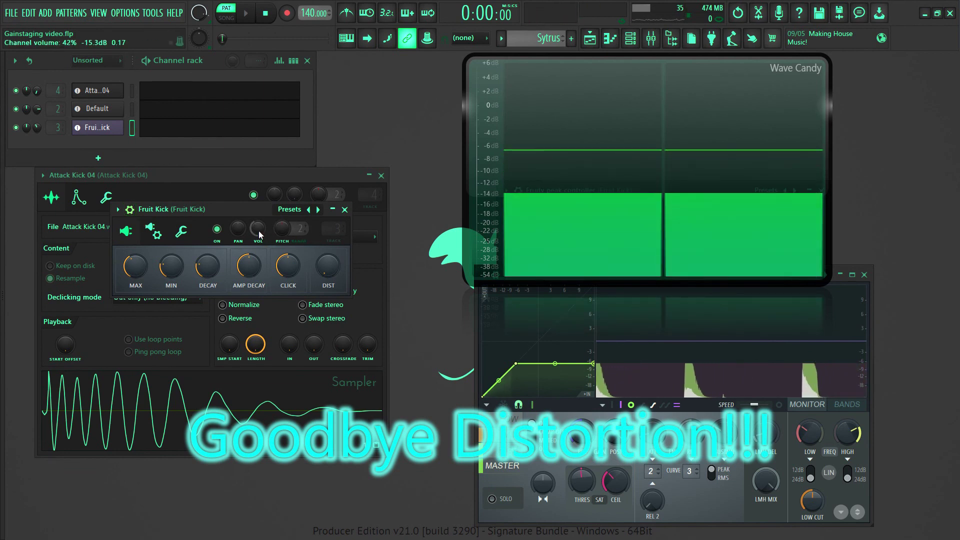
drag(260, 234, 259, 242)
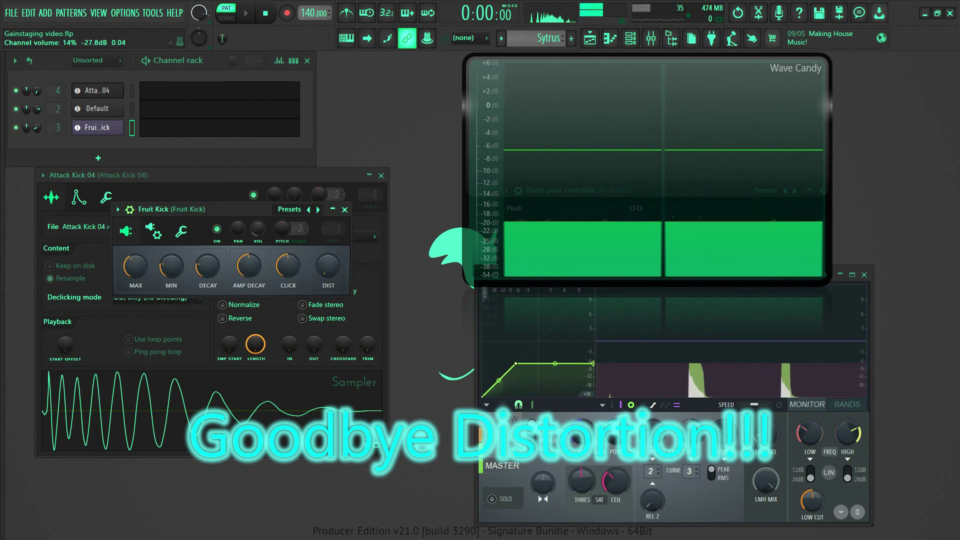
drag(259, 242, 259, 250)
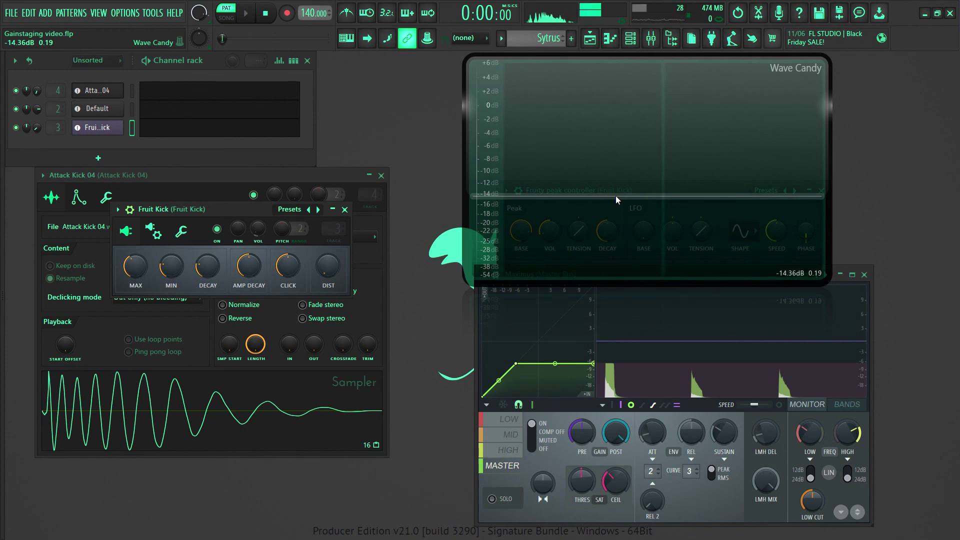
key(ctrl+s)
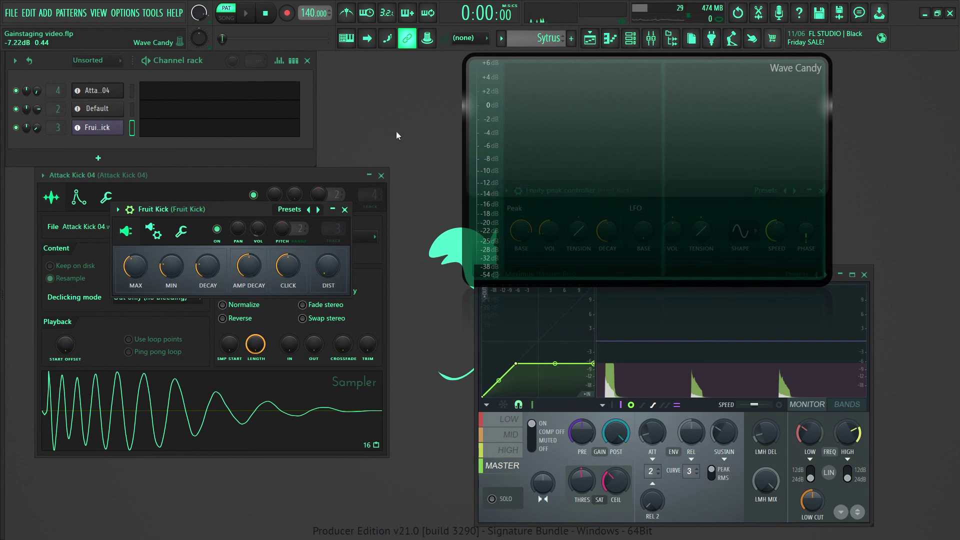
- Close the Attack Kick 04 sampler, Channel rack and Fruit Kick plugin windows
click(381, 175)
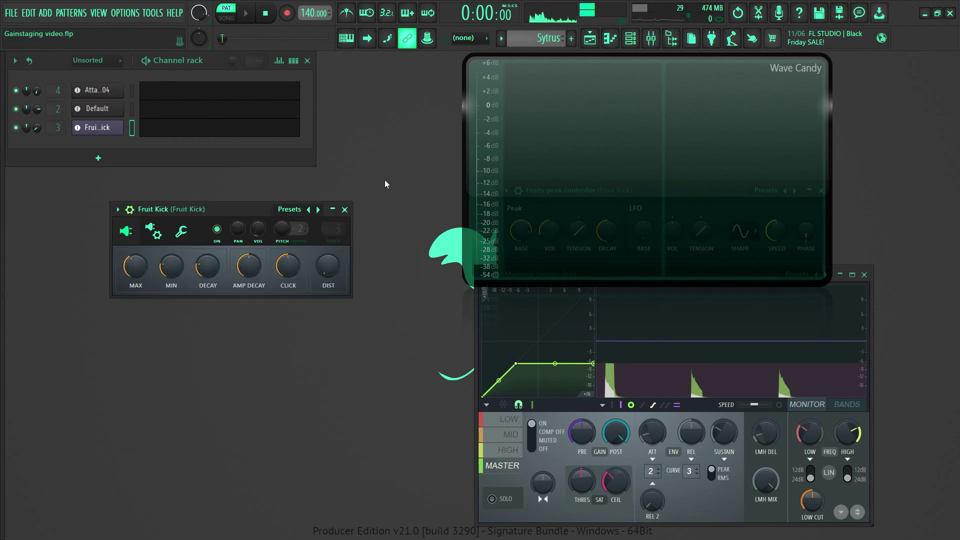
click(307, 61)
click(344, 210)
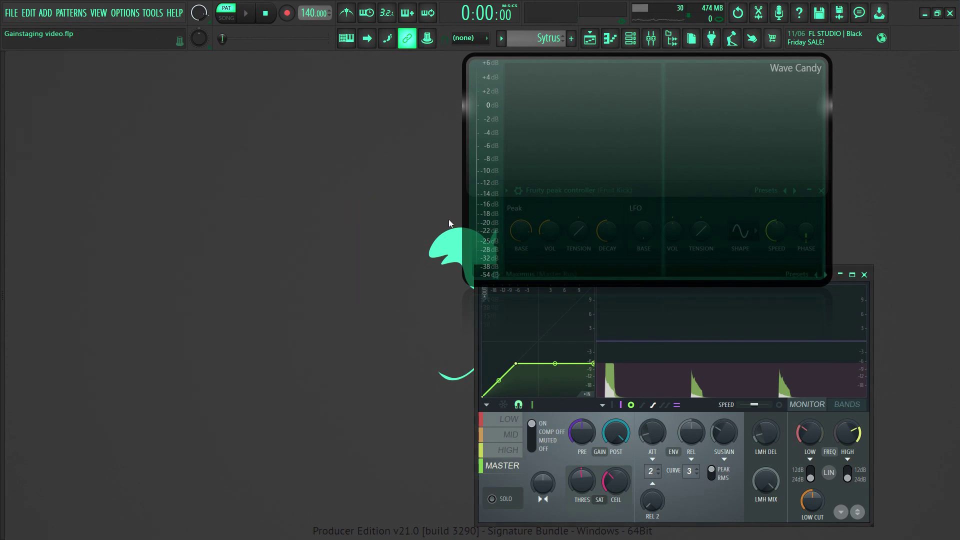